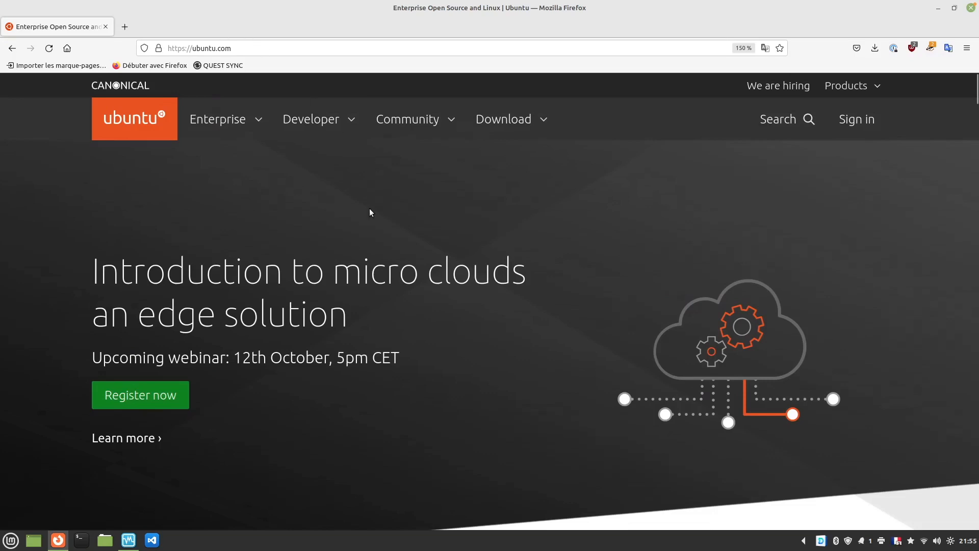
# - Download the Ubuntu Desktop 22.04 LTS image from the Ubuntu website
pyautogui.click(537, 120)
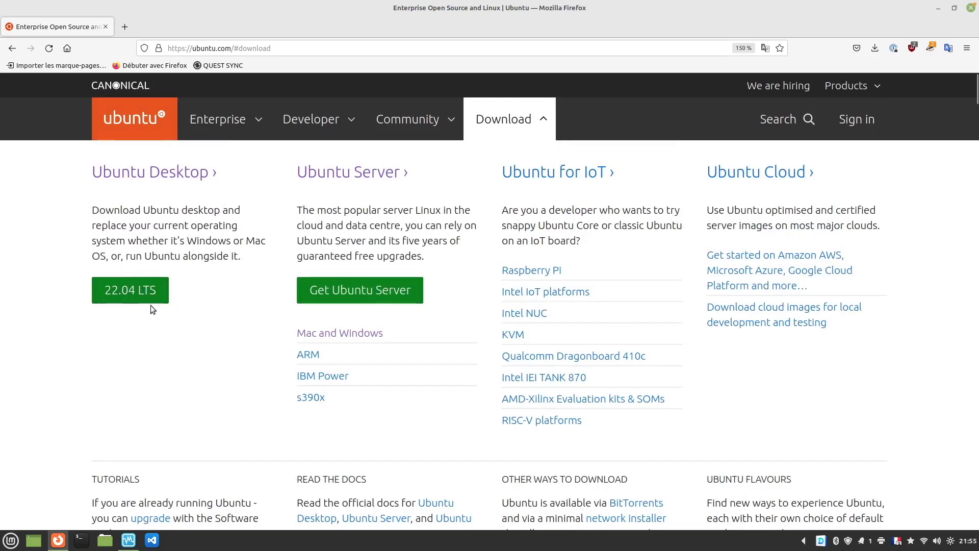
pyautogui.click(135, 292)
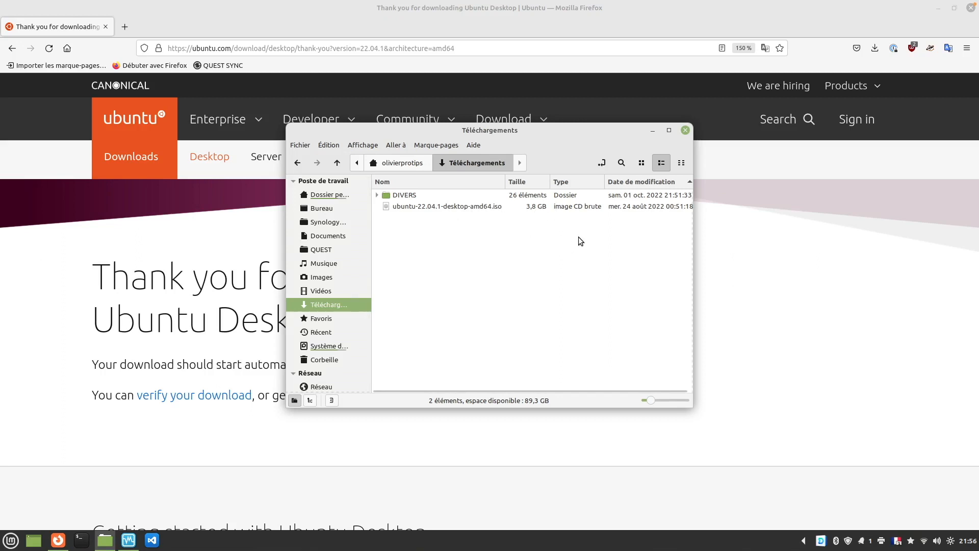
# - Switch to VirtualBox and start creating a virtual machine named "Ubuntu 22.04" with 8192 MB of memory
pyautogui.click(129, 540)
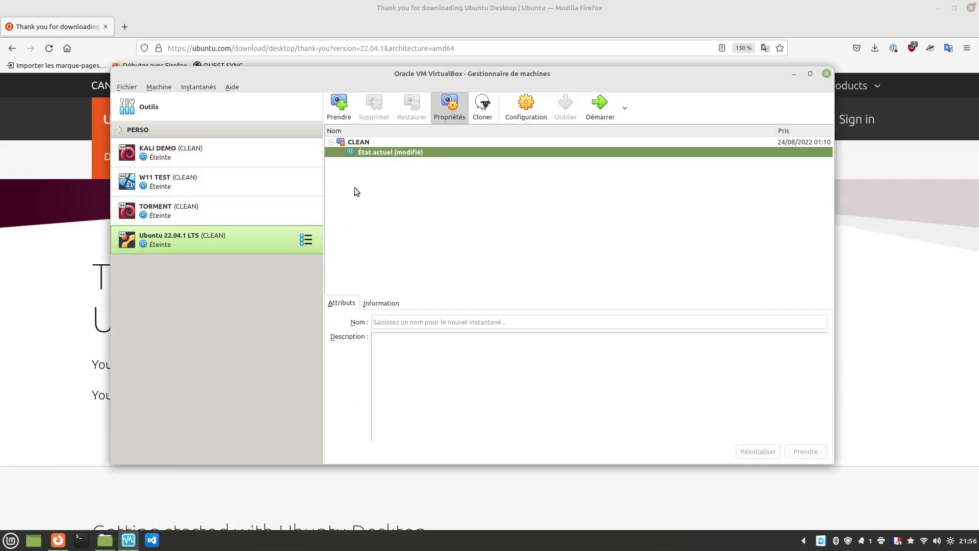
pyautogui.click(161, 87)
pyautogui.moveTo(176, 95)
pyautogui.click(164, 100)
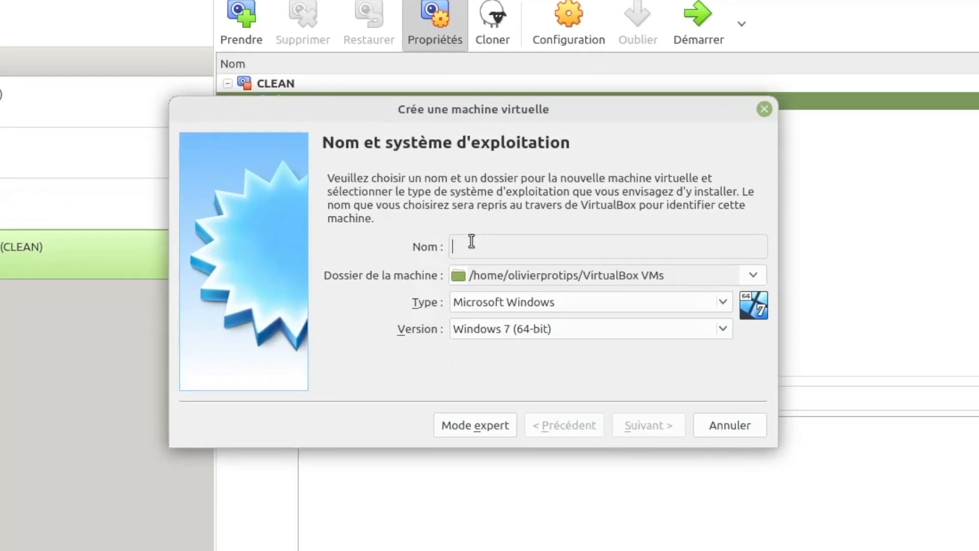
pyautogui.write('Ubuntu')
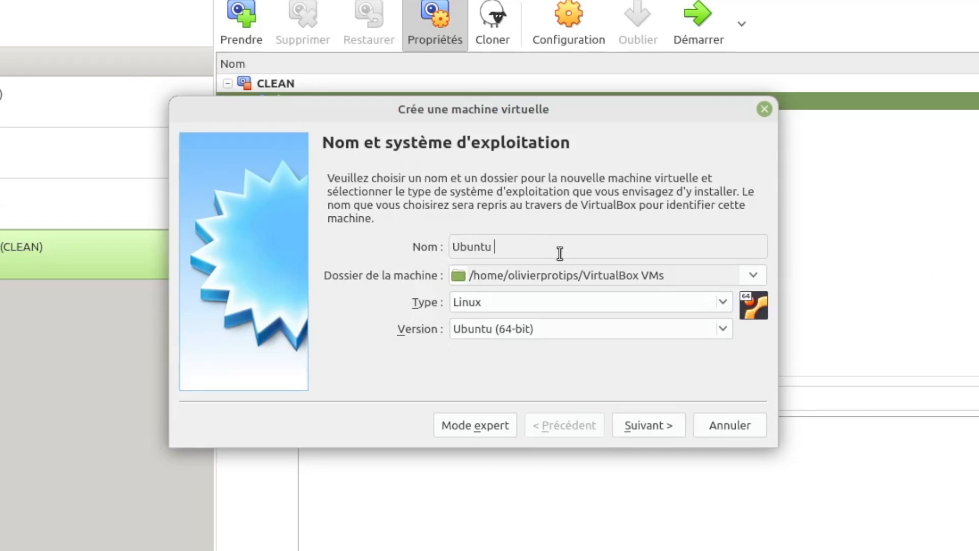
pyautogui.write('22.04')
pyautogui.click(662, 428)
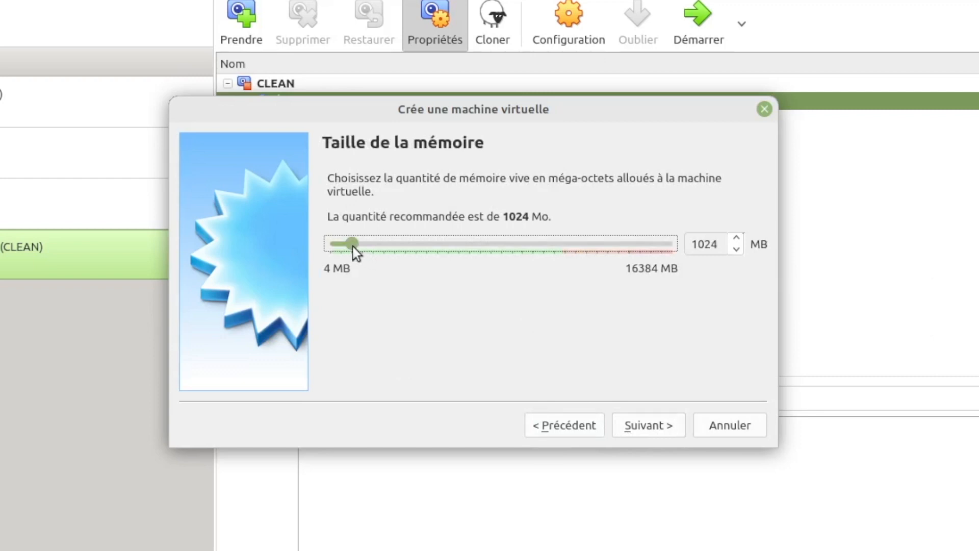
pyautogui.moveTo(356, 245); pyautogui.dragTo(502, 241)
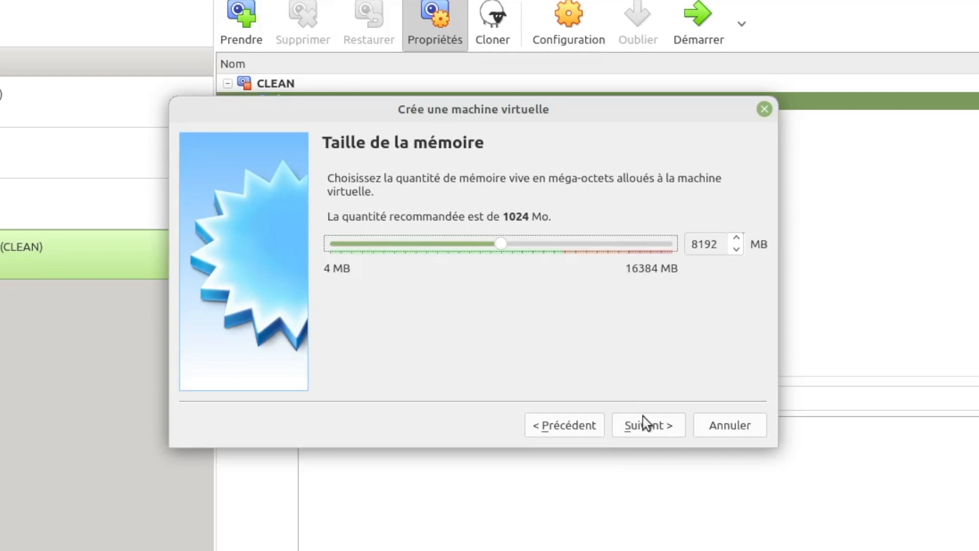
pyautogui.click(657, 429)
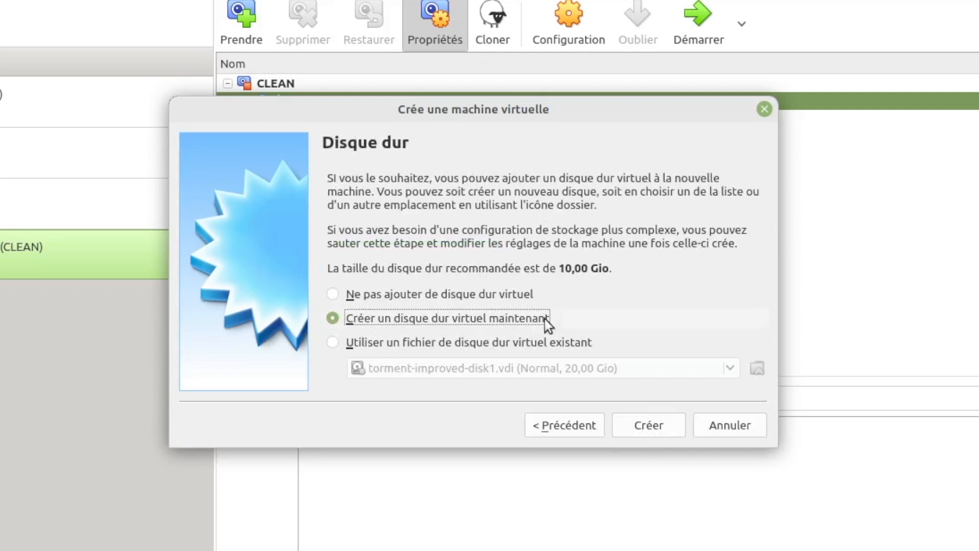
# - Create a dynamically allocated VDI virtual hard disk of 30.42 GiB for the new machine
pyautogui.click(658, 423)
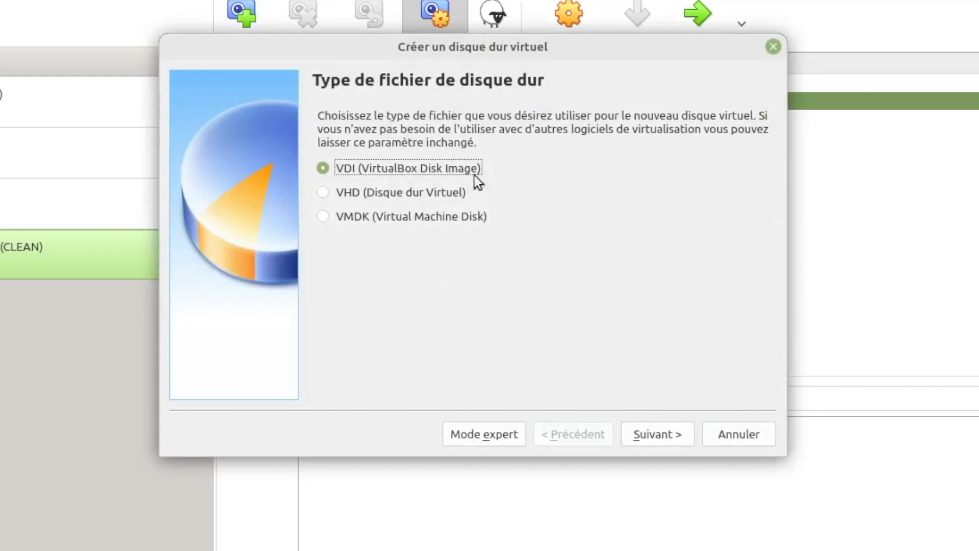
pyautogui.click(658, 437)
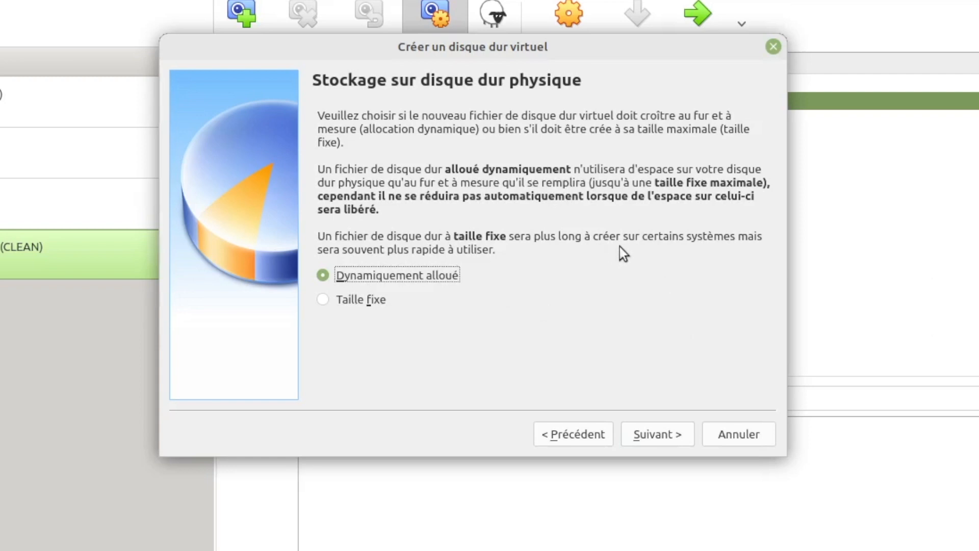
pyautogui.click(664, 436)
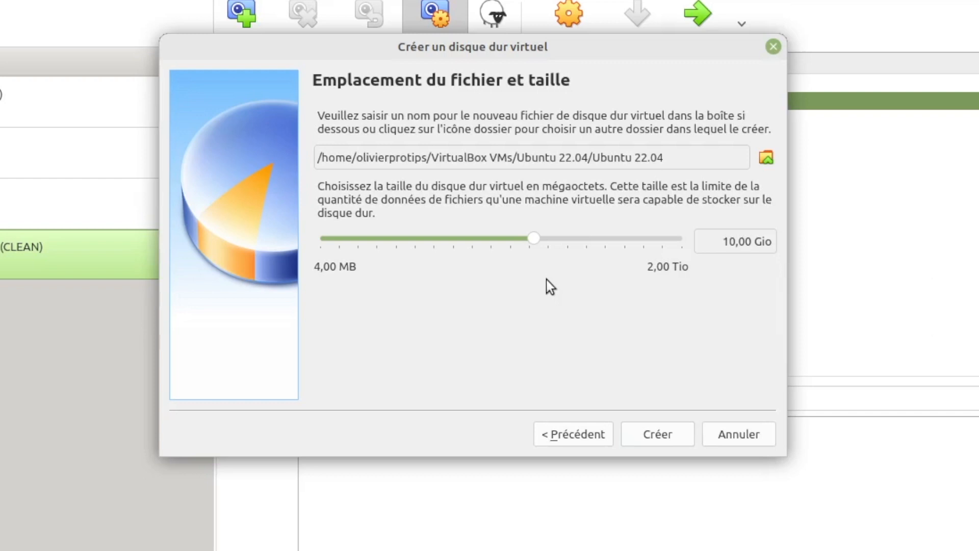
pyautogui.moveTo(537, 238); pyautogui.dragTo(569, 239)
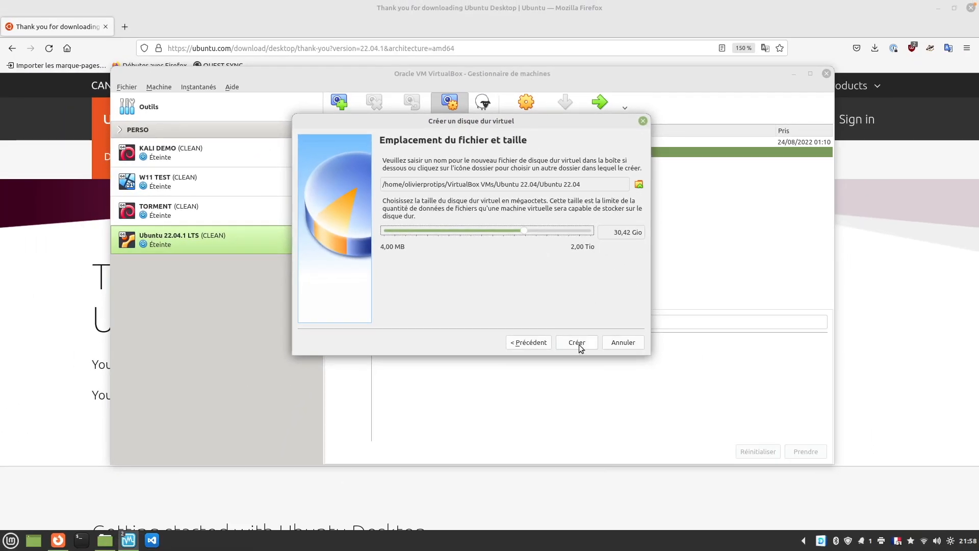
pyautogui.click(601, 366)
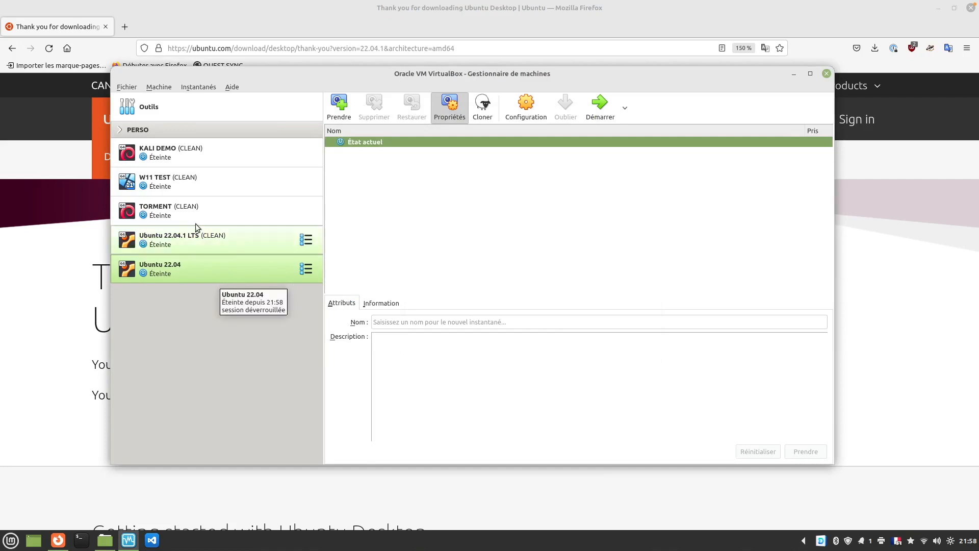
# - In the Ubuntu 22.04 machine's settings, set both the shared clipboard and drag-and-drop to Bidirectionnel
pyautogui.rightClick(182, 267)
pyautogui.click(232, 274)
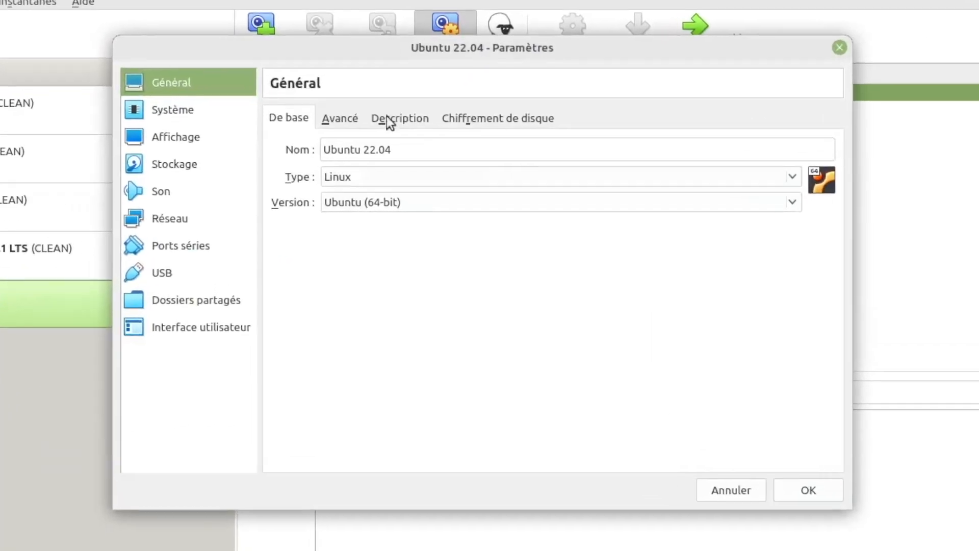
pyautogui.click(335, 119)
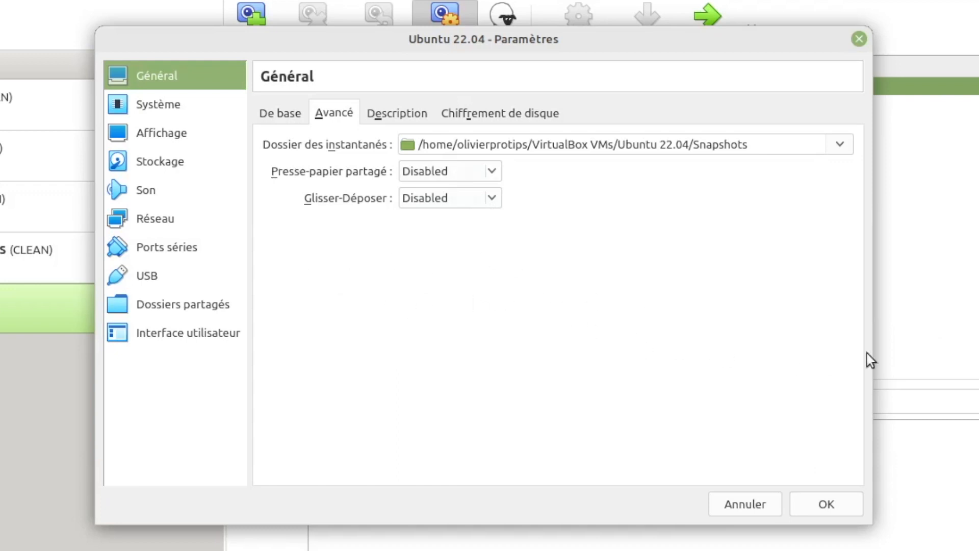
pyautogui.click(493, 172)
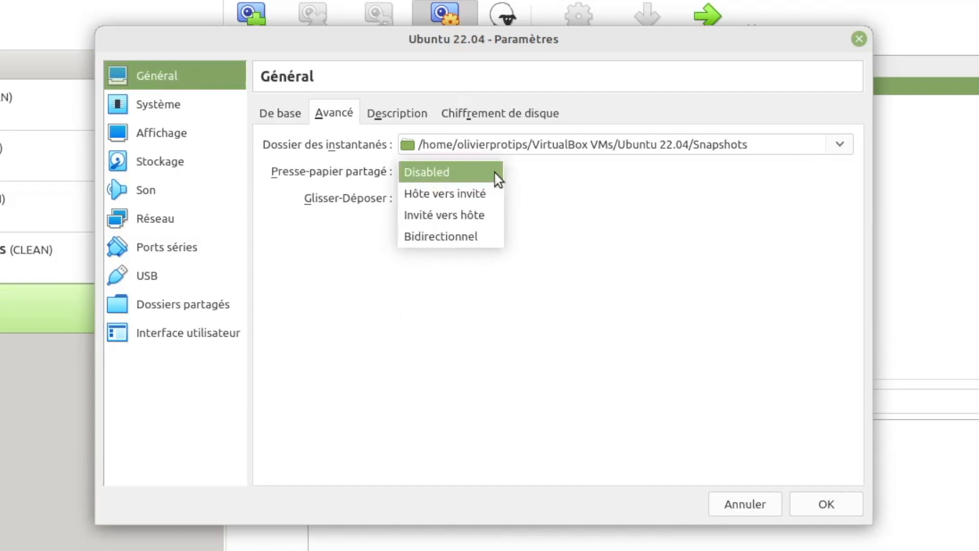
pyautogui.click(469, 238)
pyautogui.click(433, 199)
pyautogui.click(446, 262)
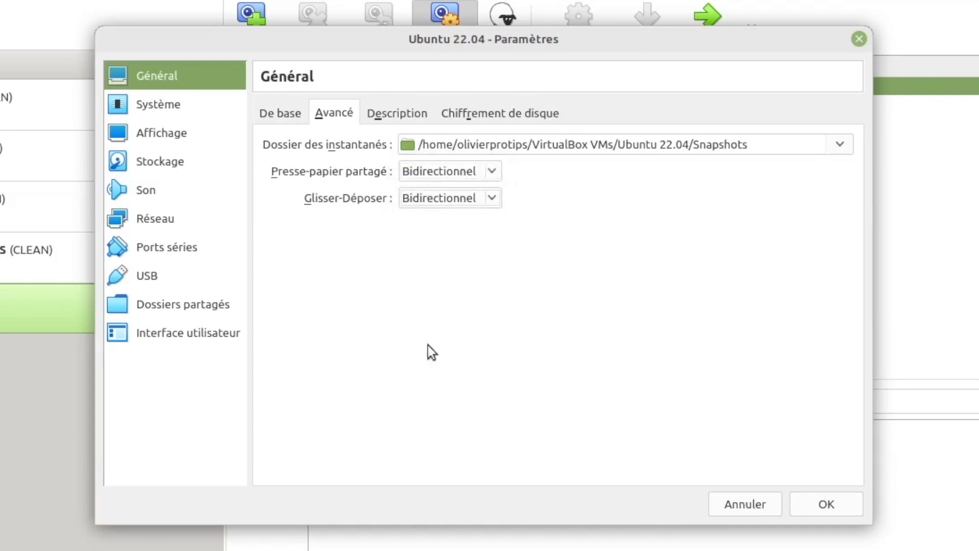
# - Allocate 4 processors and 128 MB of video memory to the Ubuntu 22.04 machine
pyautogui.click(146, 108)
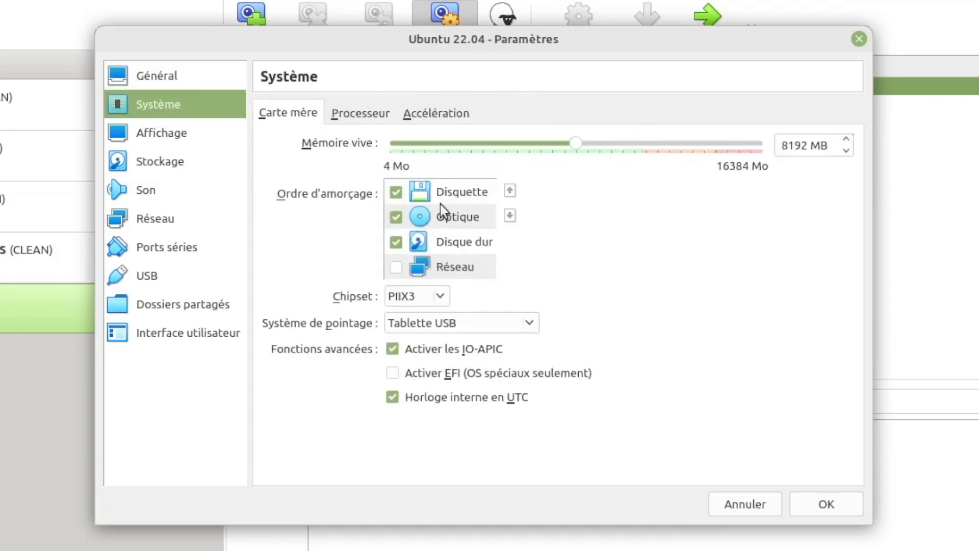
pyautogui.click(359, 123)
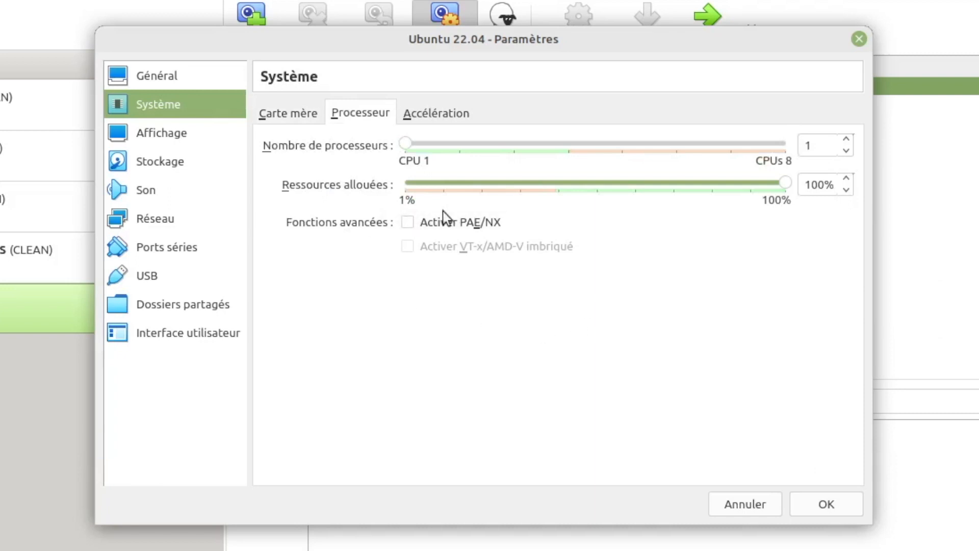
pyautogui.moveTo(406, 145); pyautogui.dragTo(570, 143)
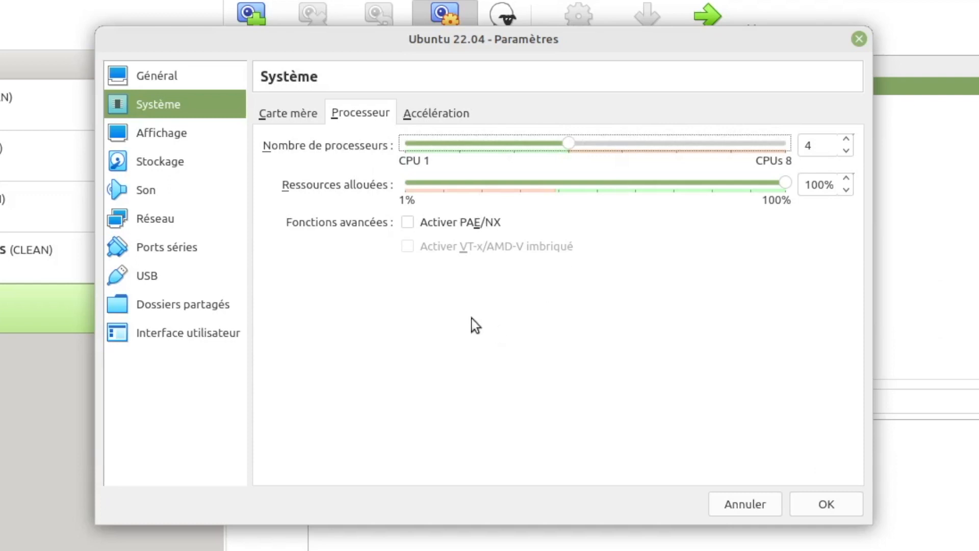
pyautogui.click(442, 117)
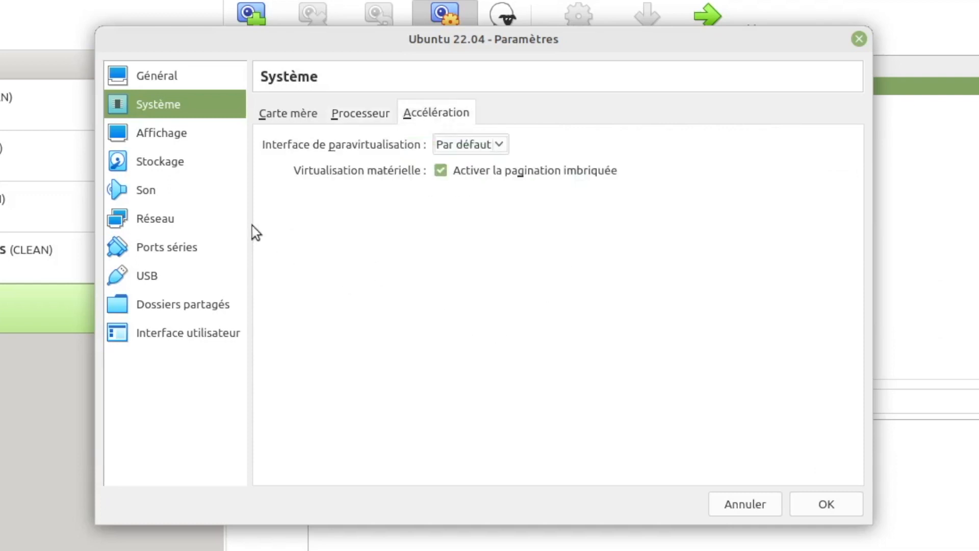
pyautogui.click(164, 136)
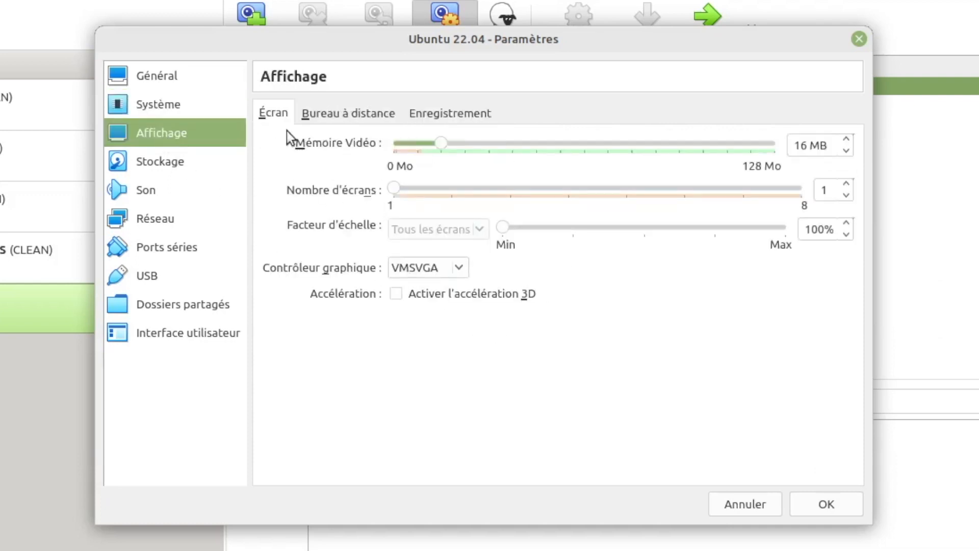
pyautogui.moveTo(443, 143); pyautogui.dragTo(890, 140)
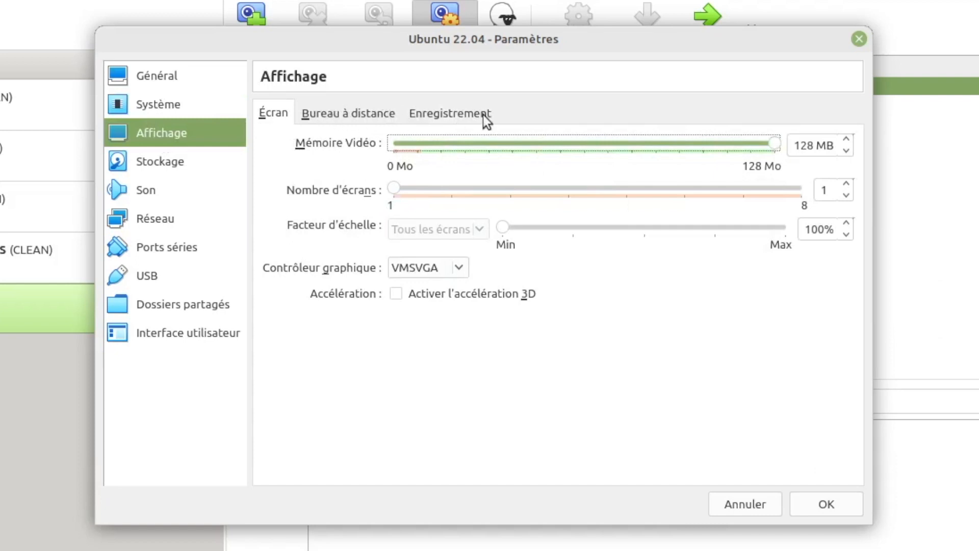
# - Set network adapter 1 to bridged access (Accès par pont) through wlp0s20f3 and save the machine's settings
pyautogui.click(161, 220)
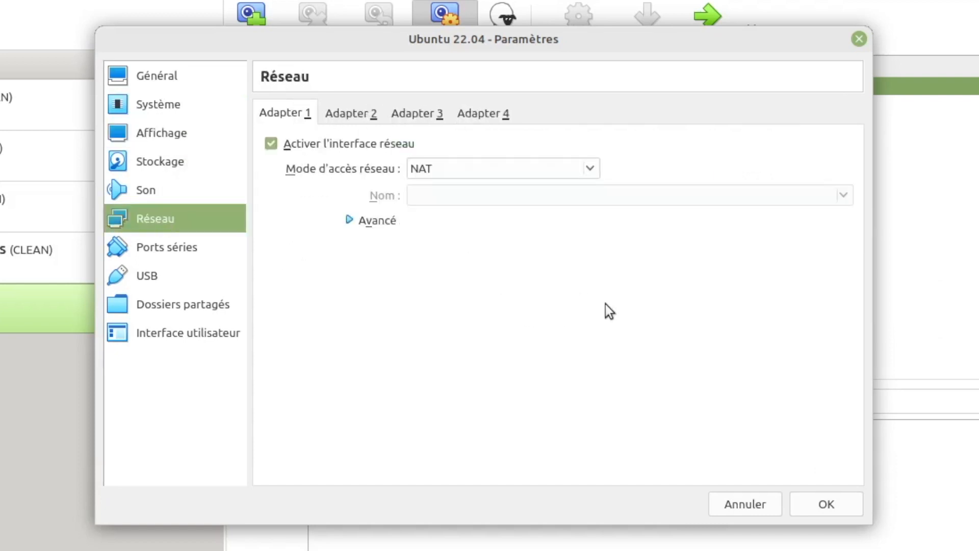
pyautogui.click(556, 169)
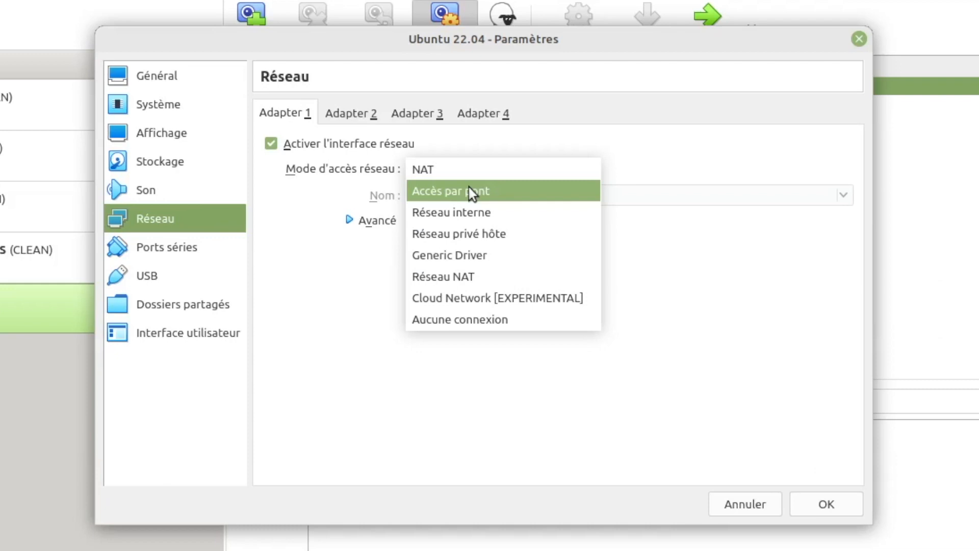
pyautogui.click(469, 191)
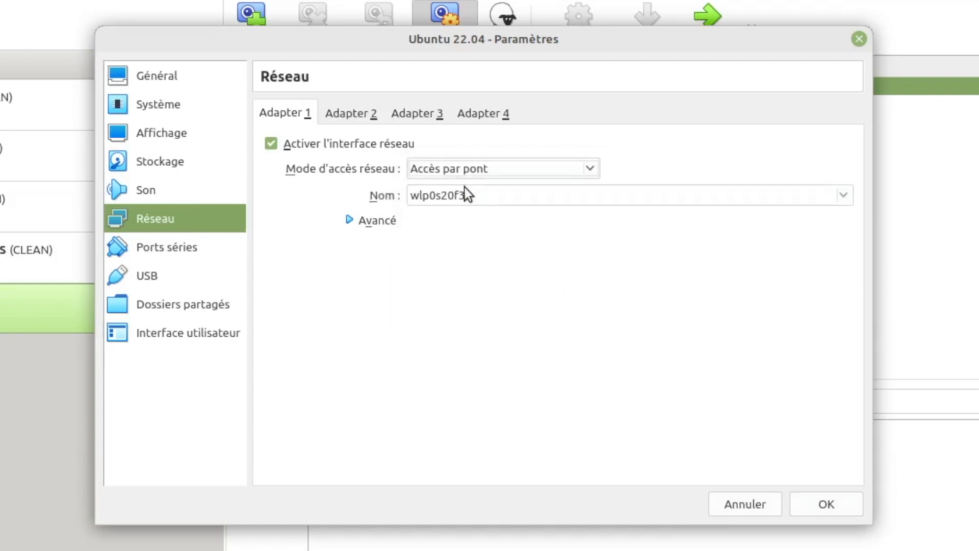
pyautogui.click(550, 201)
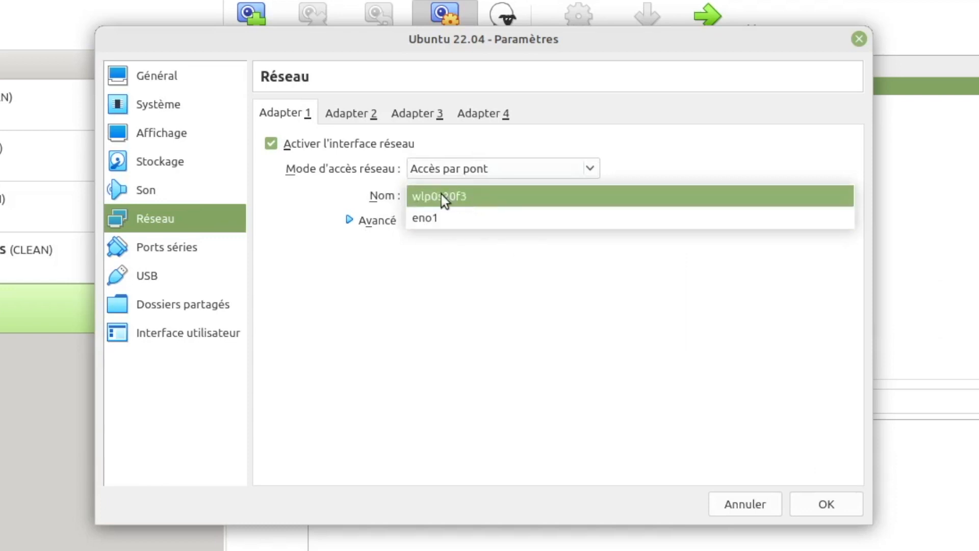
pyautogui.click(457, 197)
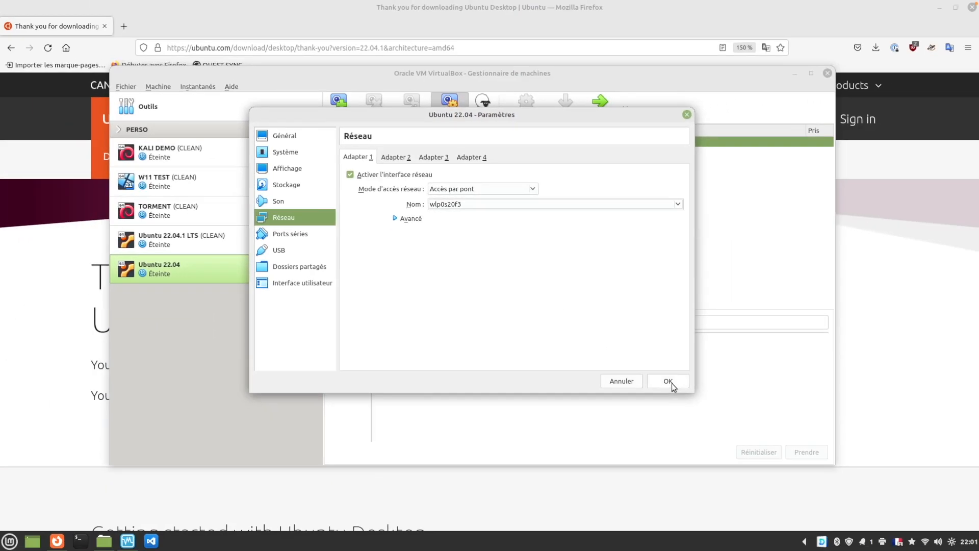
pyautogui.click(669, 382)
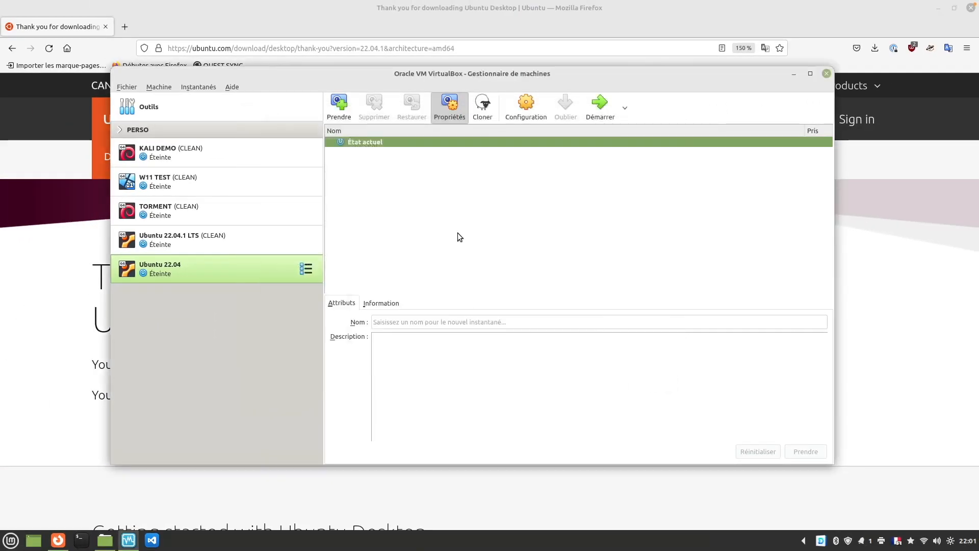
# - Launch the Ubuntu 22.04 machine and choose ubuntu-22.04.1-desktop-amd64.iso from Téléchargements as its startup disk
pyautogui.doubleClick(190, 265)
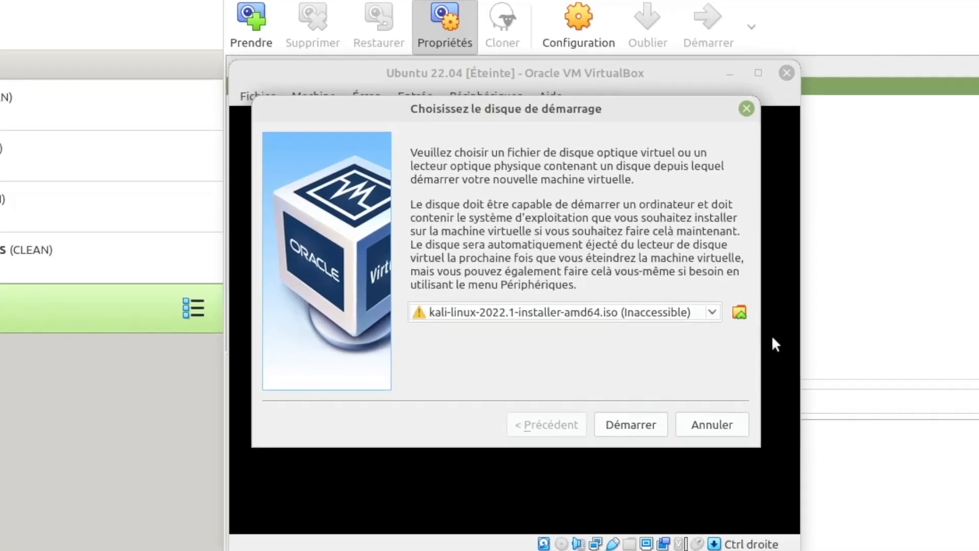
pyautogui.click(739, 313)
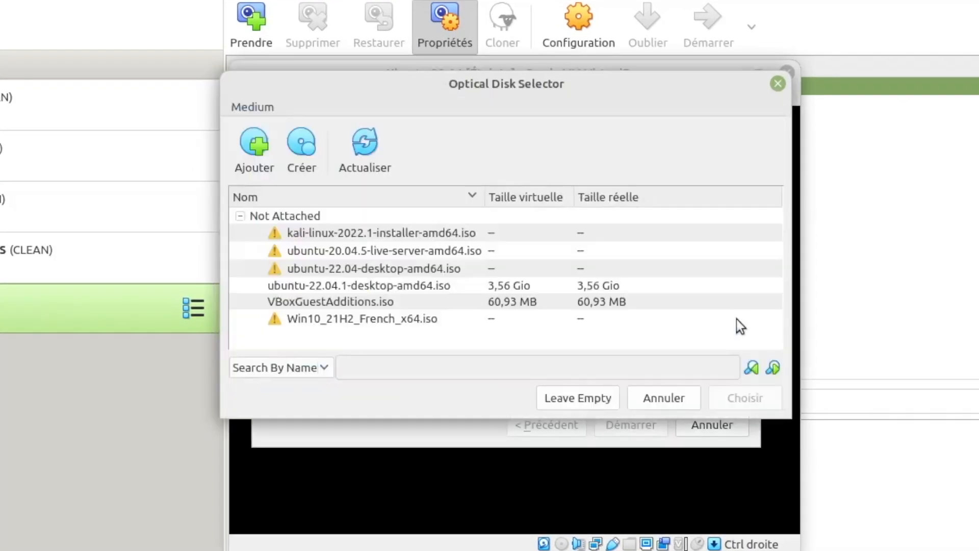
pyautogui.moveTo(654, 80); pyautogui.dragTo(696, 81)
pyautogui.click(332, 152)
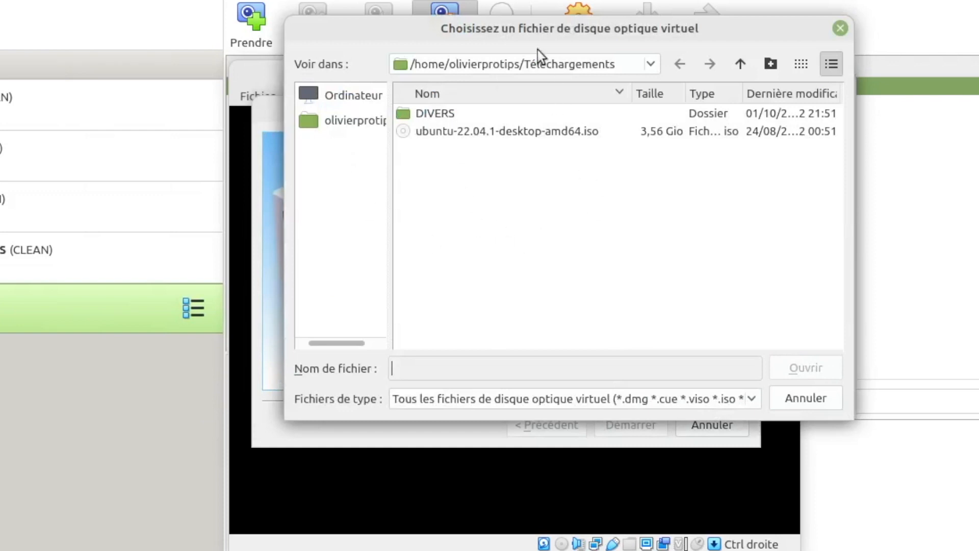
pyautogui.click(515, 130)
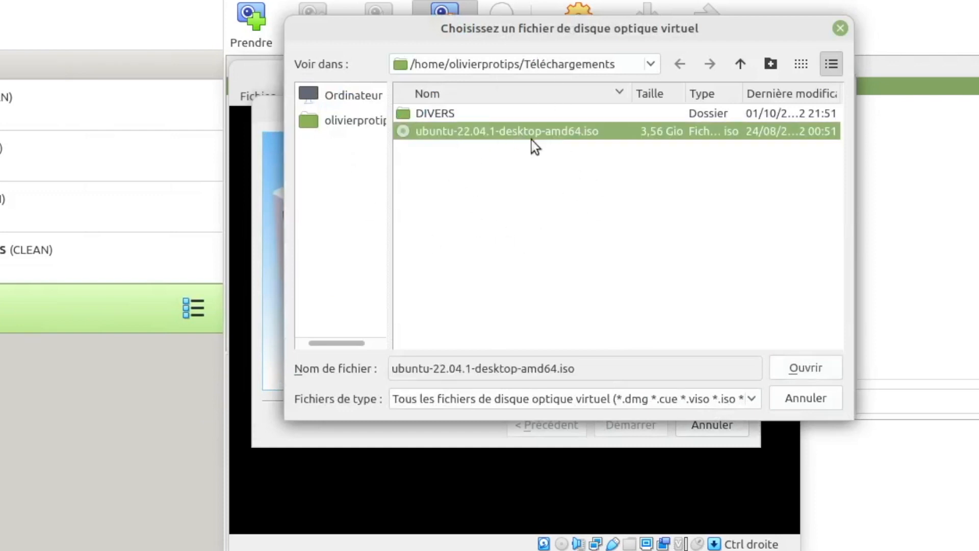
pyautogui.click(808, 371)
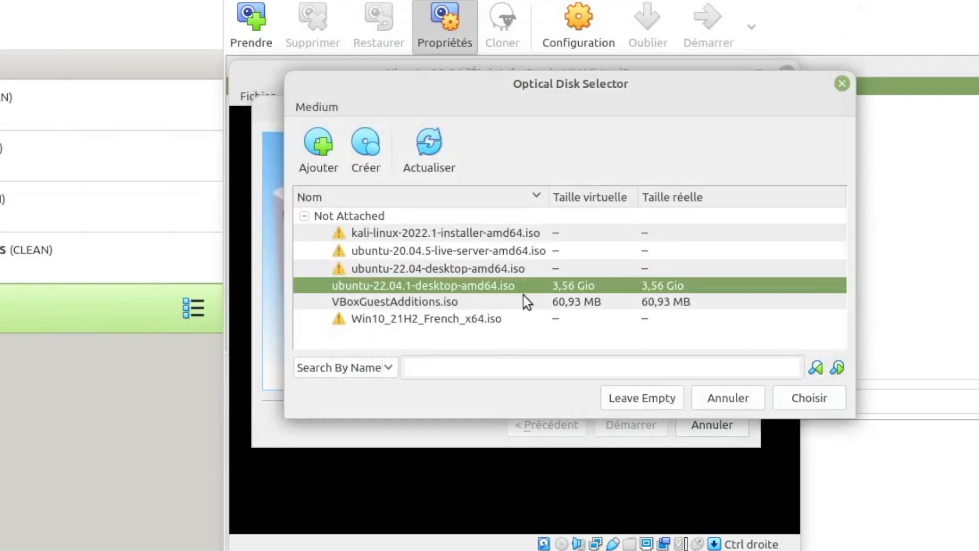
pyautogui.click(798, 400)
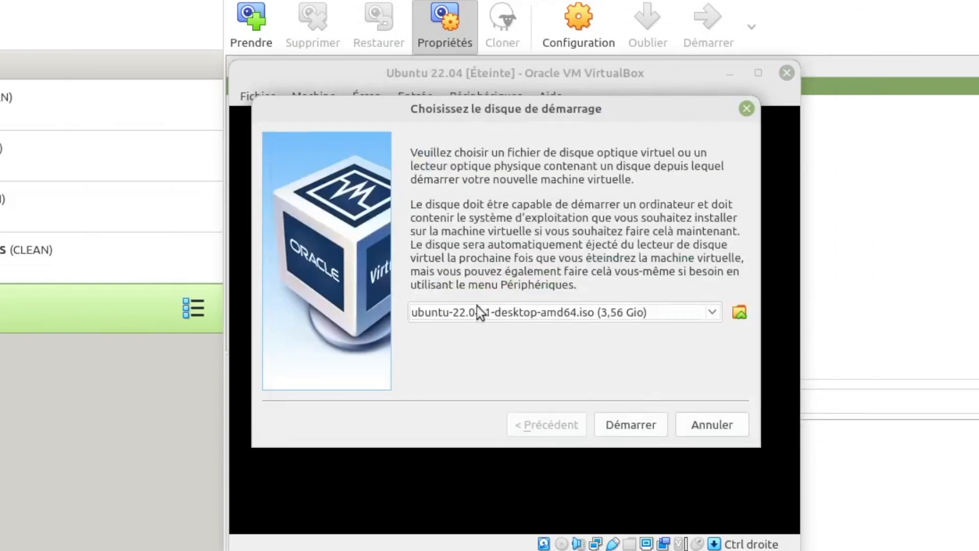
# - Start the machine from the selected Ubuntu ISO and boot the Try or Install Ubuntu entry in GRUB
pyautogui.click(638, 425)
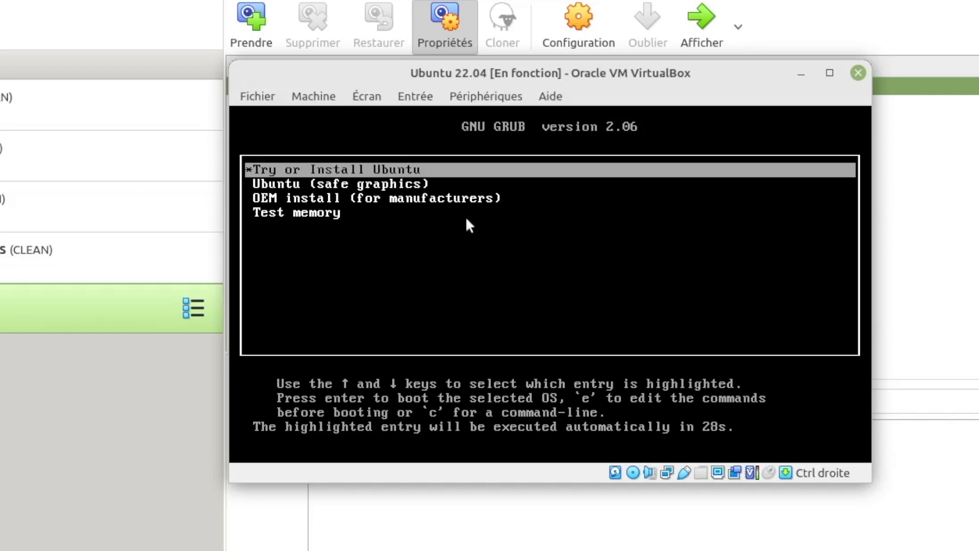
pyautogui.press('Down')
pyautogui.press('Up')
pyautogui.press('Down')
pyautogui.press('Down')
pyautogui.press('Up')
pyautogui.press('Up')
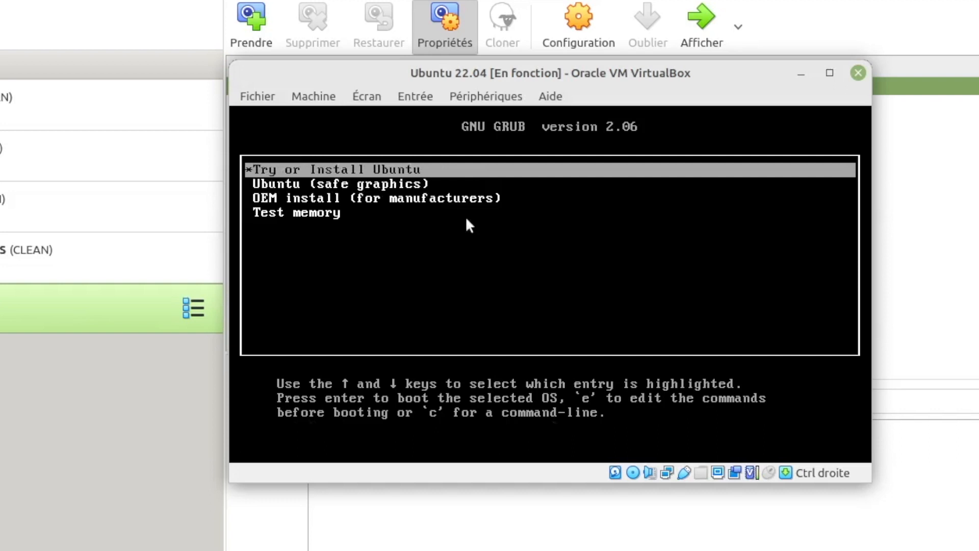
pyautogui.press('Return')
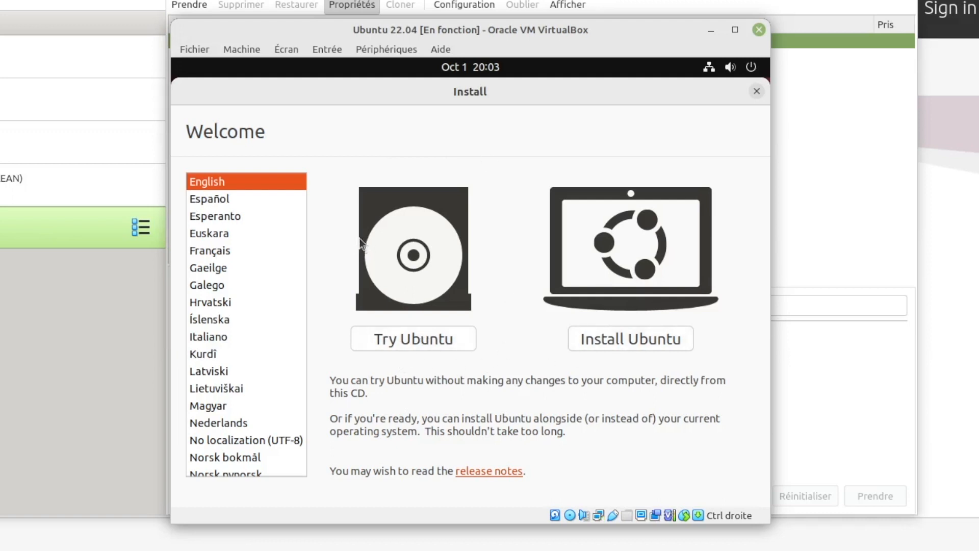
# - Start the Ubuntu installation in Français and accept the French - French (legacy, alt.) keyboard layout
pyautogui.click(218, 252)
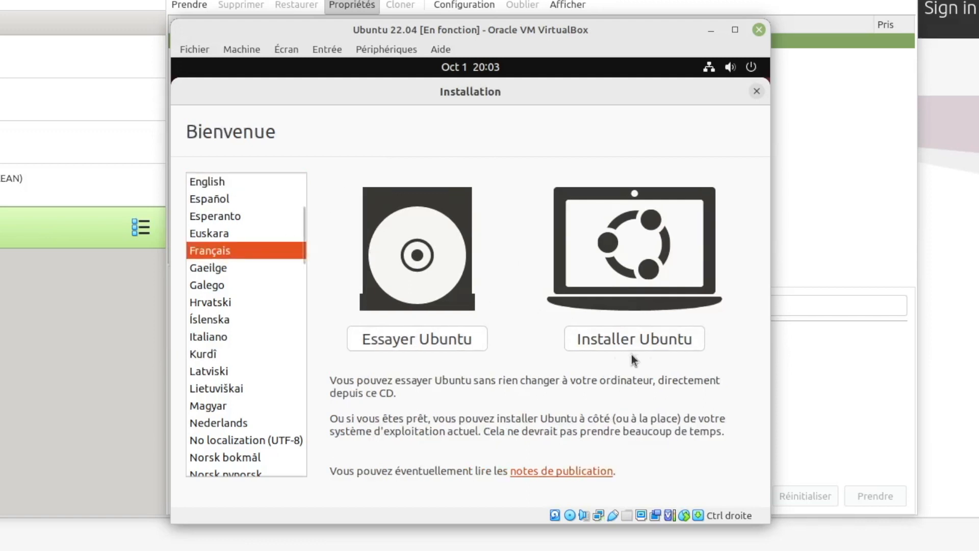
pyautogui.click(645, 341)
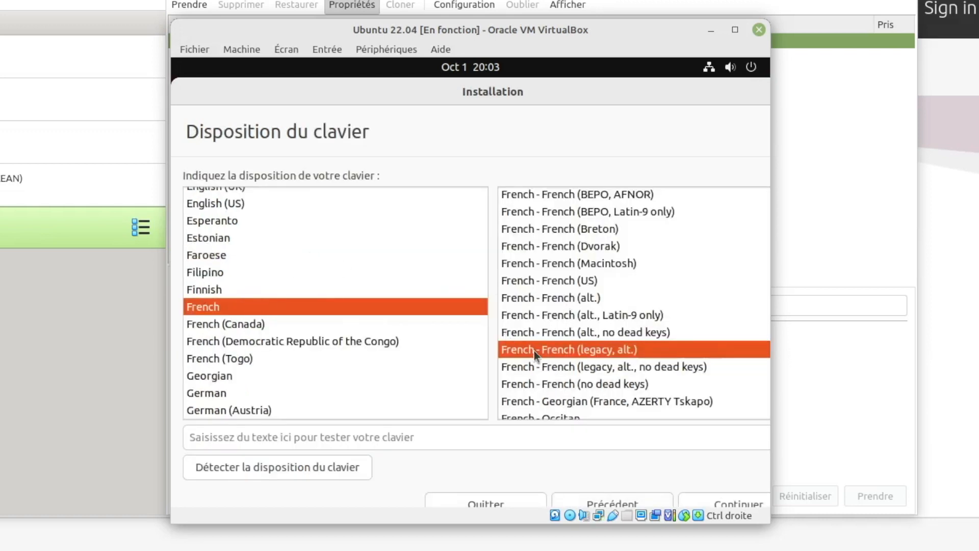
pyautogui.moveTo(766, 516); pyautogui.dragTo(801, 543)
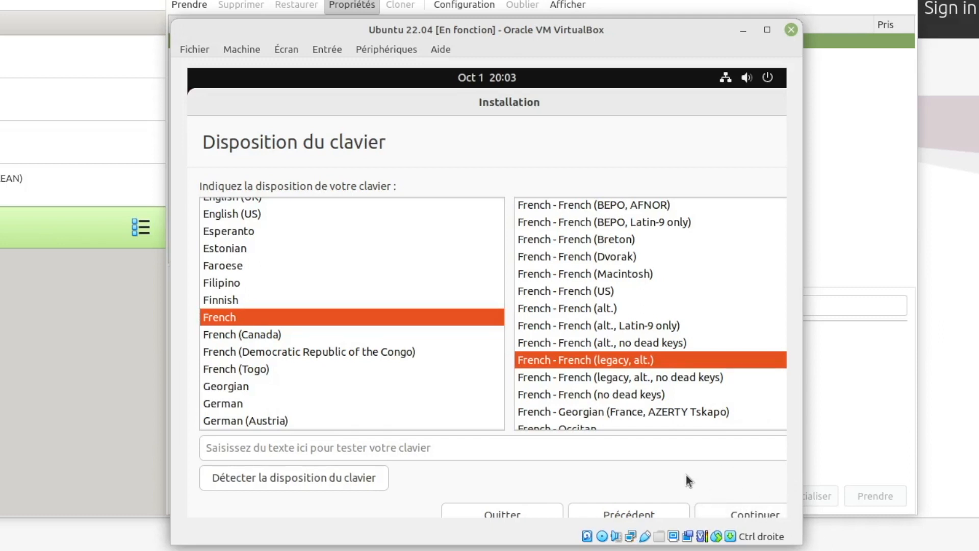
pyautogui.click(755, 511)
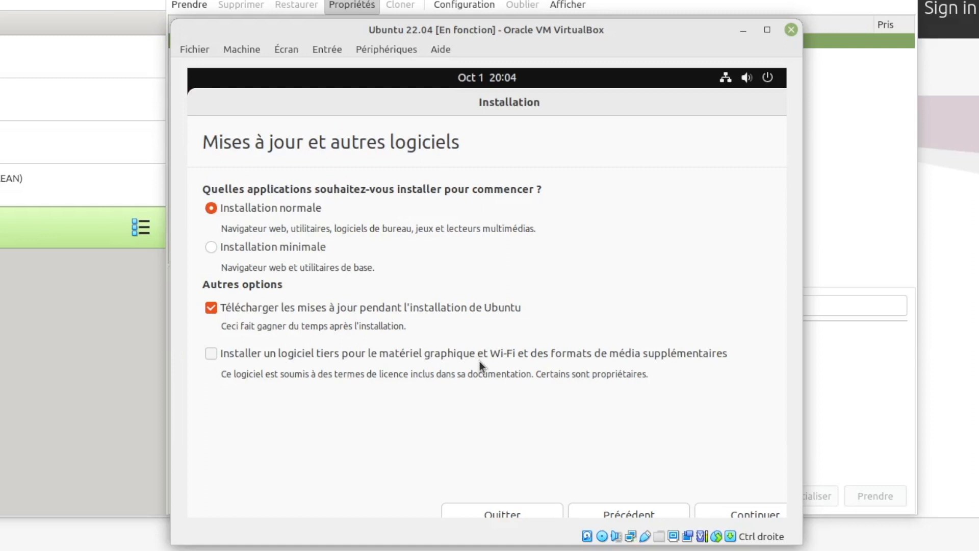
# - Accept the normal installation with updates downloaded during setup, and erase the disk to install Ubuntu without advanced features, confirming the disk changes
pyautogui.click(738, 513)
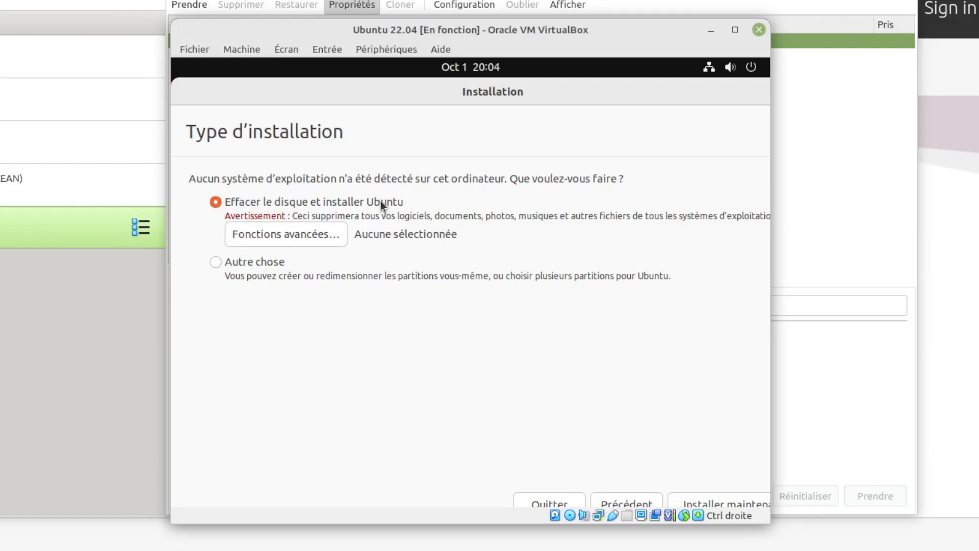
pyautogui.click(289, 232)
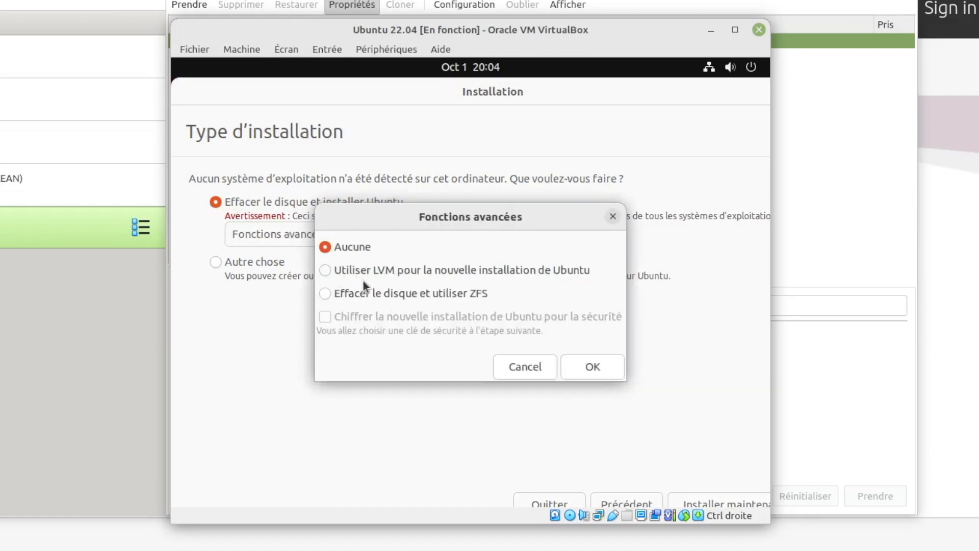
pyautogui.click(525, 366)
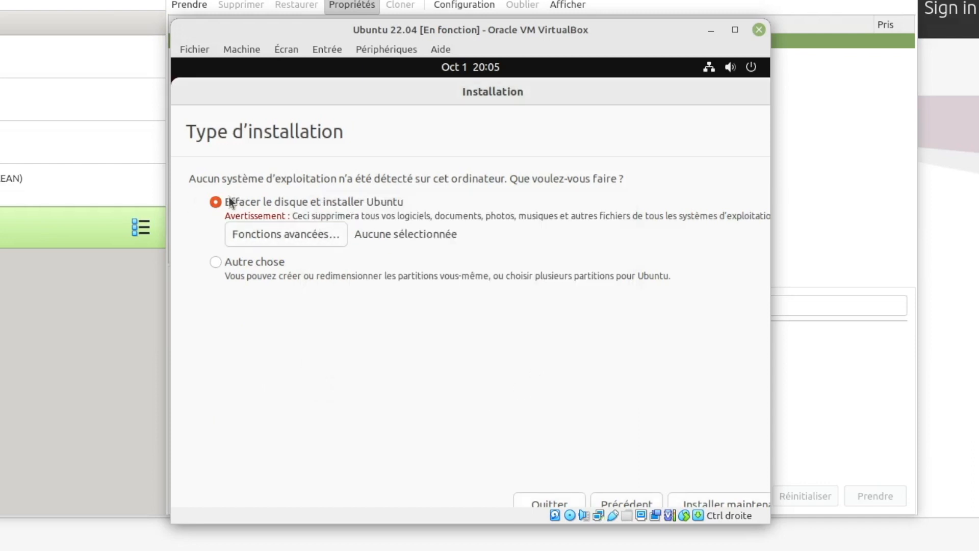
pyautogui.click(709, 502)
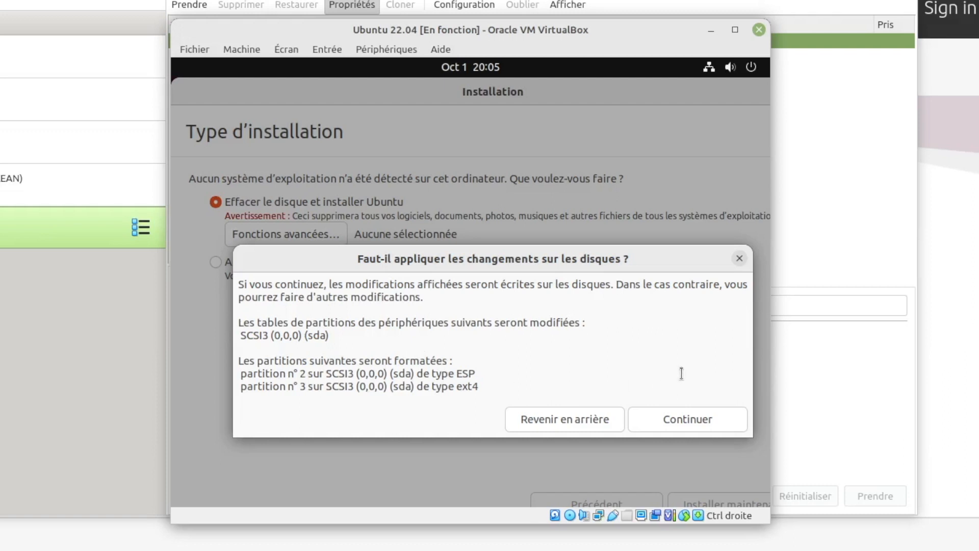
pyautogui.click(698, 417)
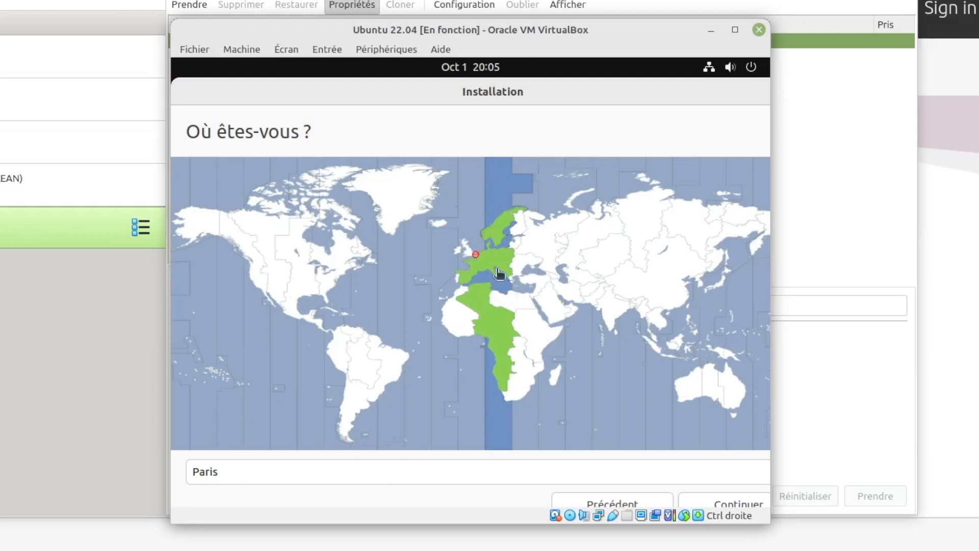
# - Accept Paris as the location, then enter the account holder's name and set the computer name to ubuntuVM
pyautogui.click(731, 502)
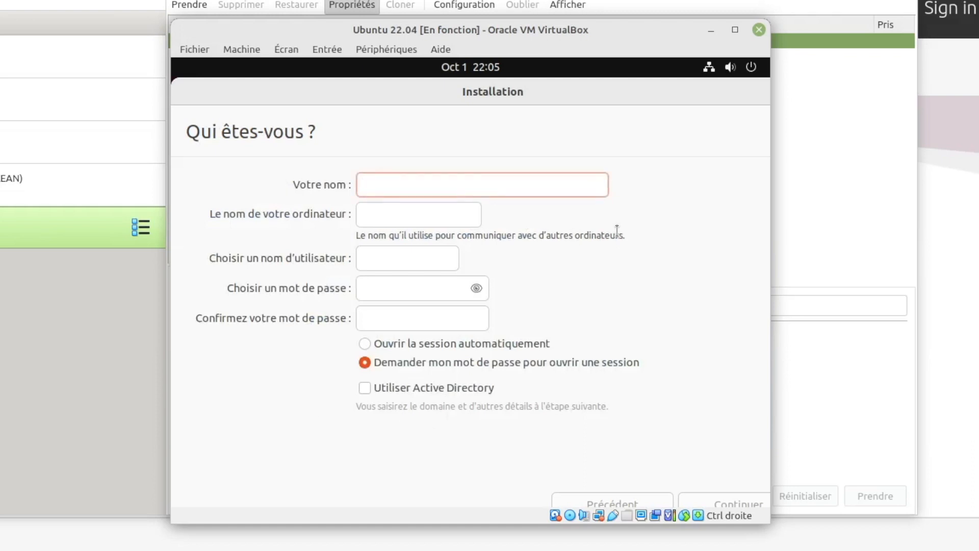
pyautogui.write('OlivierProTips')
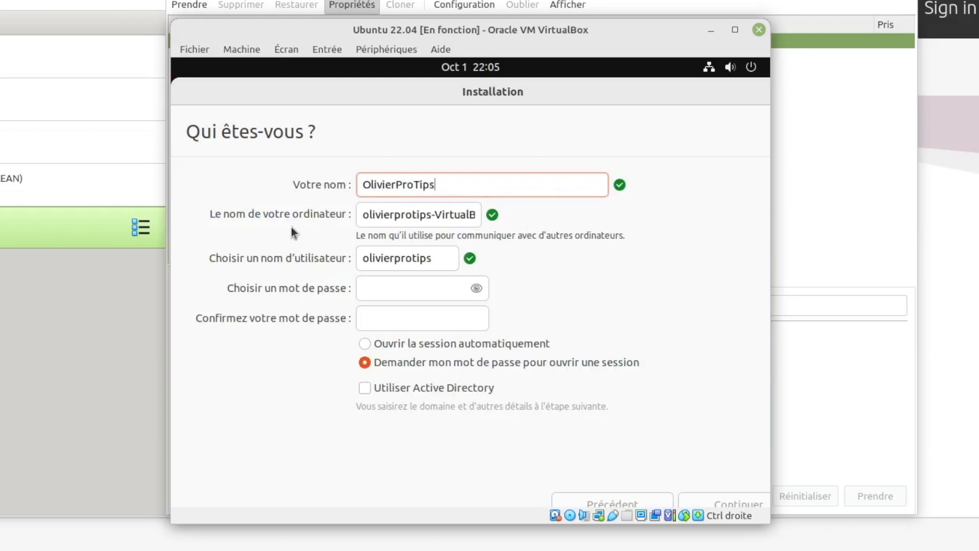
pyautogui.tripleClick(440, 219)
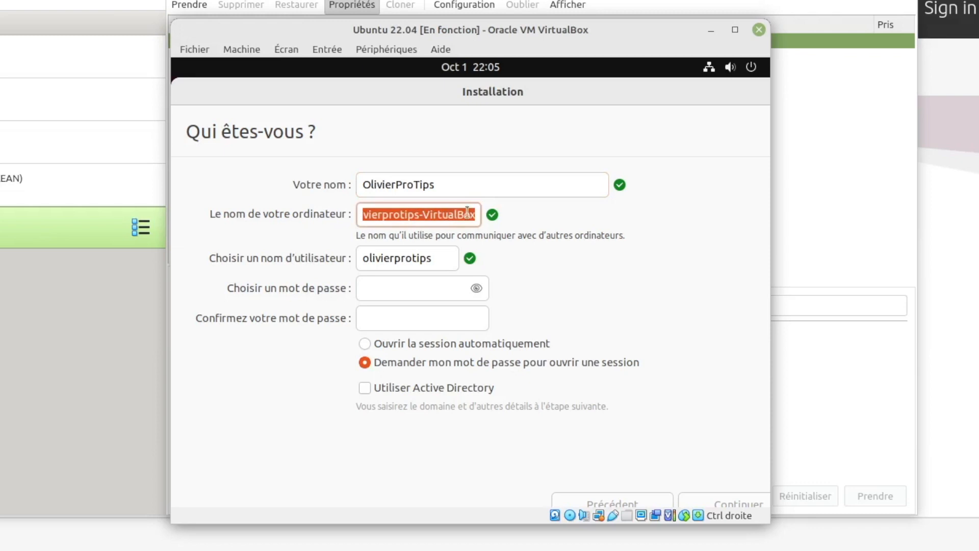
pyautogui.write('ubuntu')
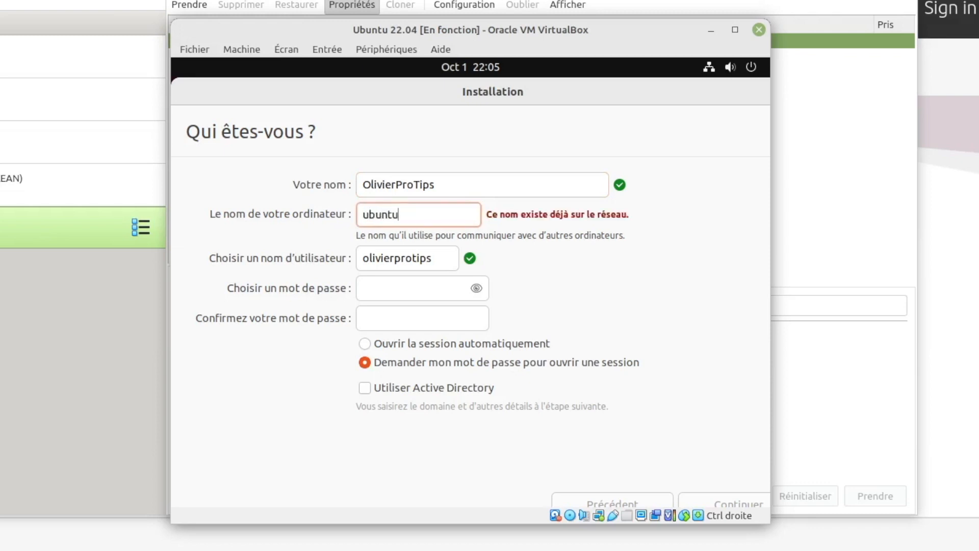
pyautogui.write('VM')
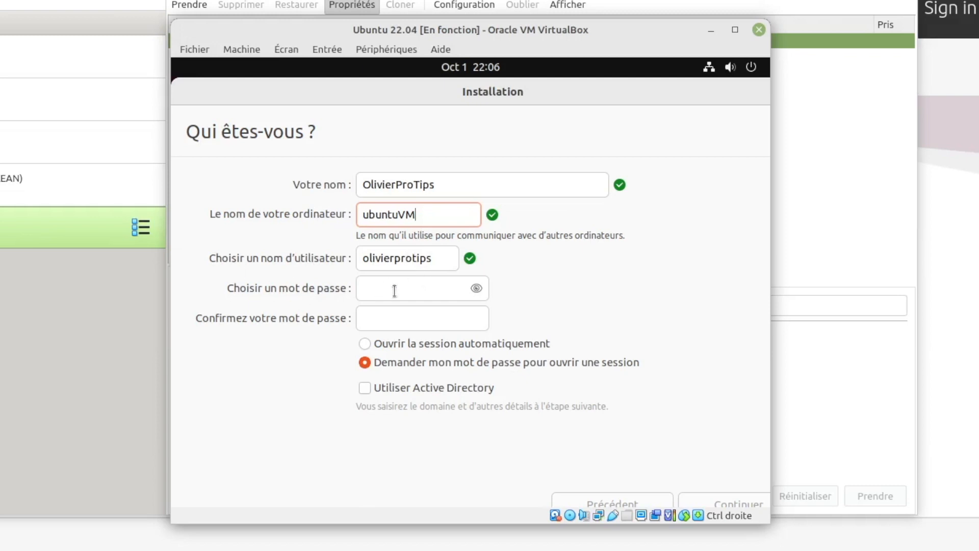
# - Enter and confirm the account password, keep the password required at login, and continue the installation
pyautogui.click(414, 289)
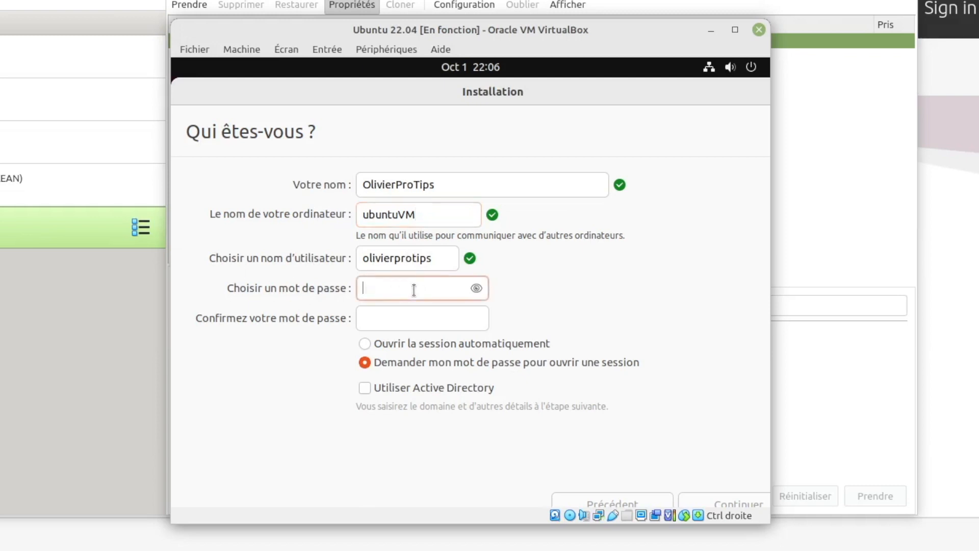
pyautogui.write('a')
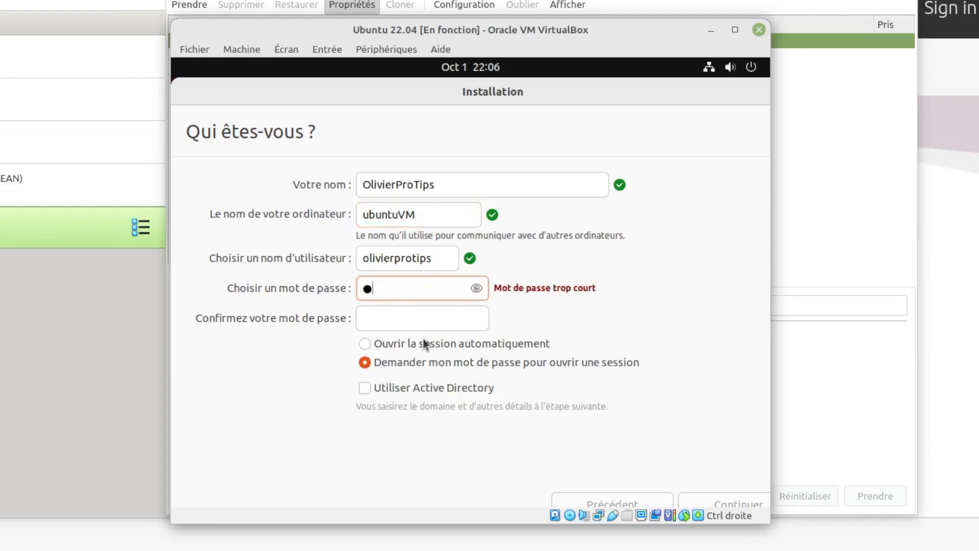
pyautogui.click(422, 320)
pyautogui.write('a')
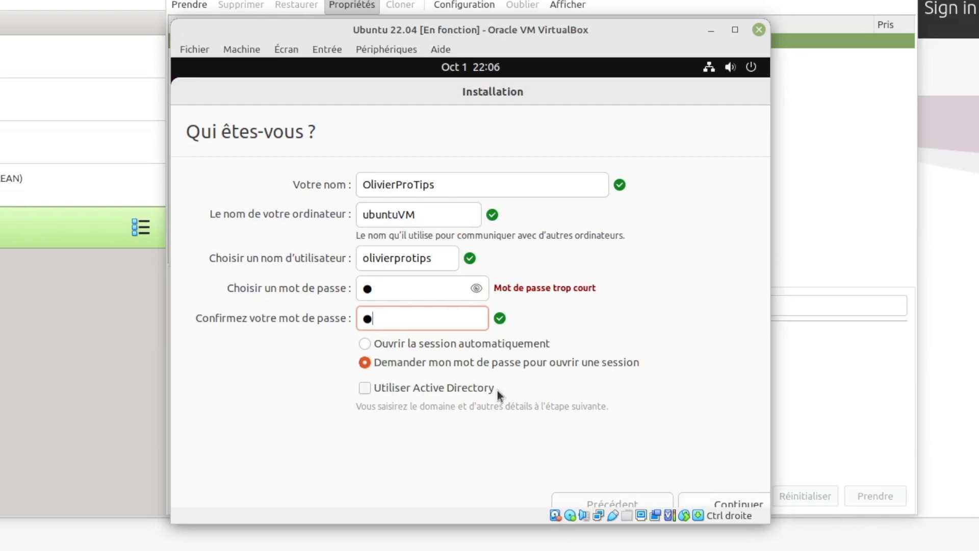
pyautogui.click(732, 500)
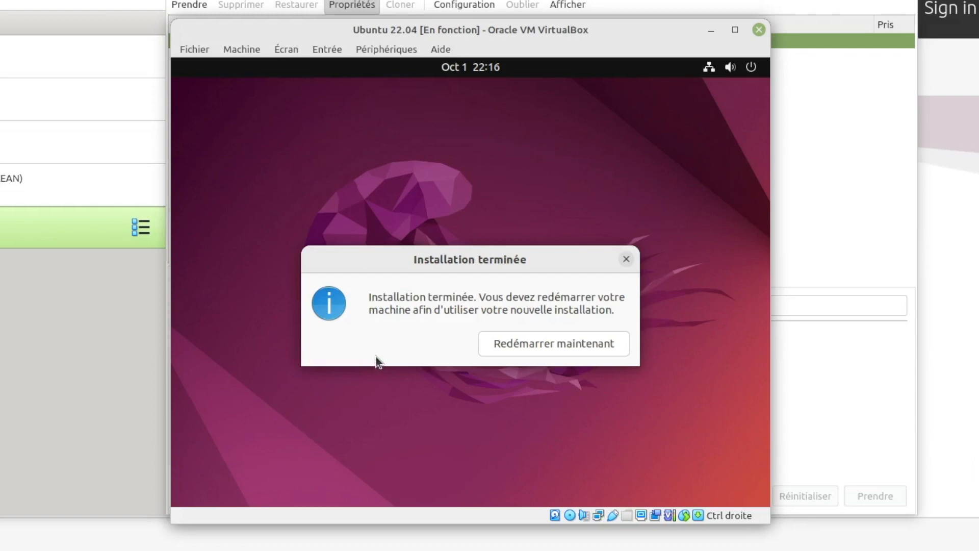
# - Restart the machine into the new Ubuntu installation and sign in with the account password
pyautogui.click(535, 343)
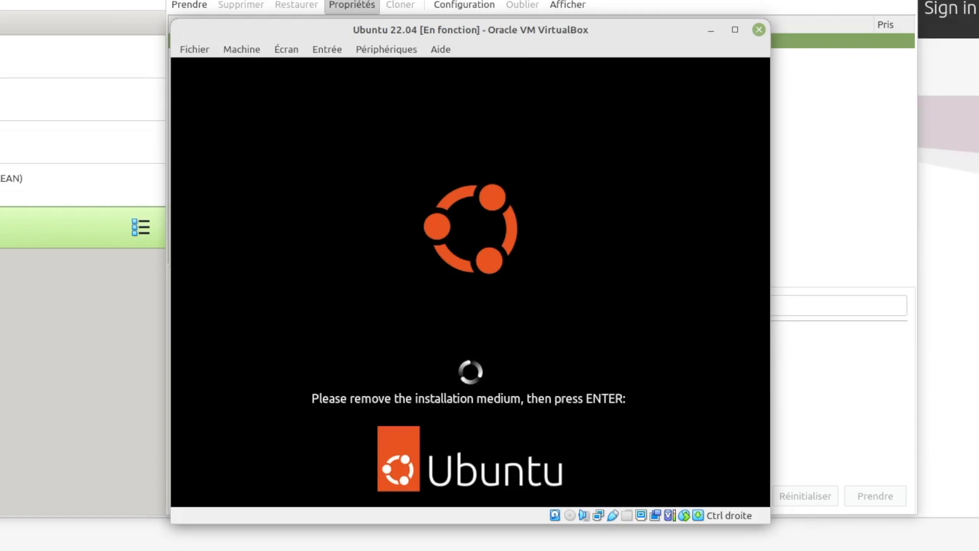
pyautogui.press('Return')
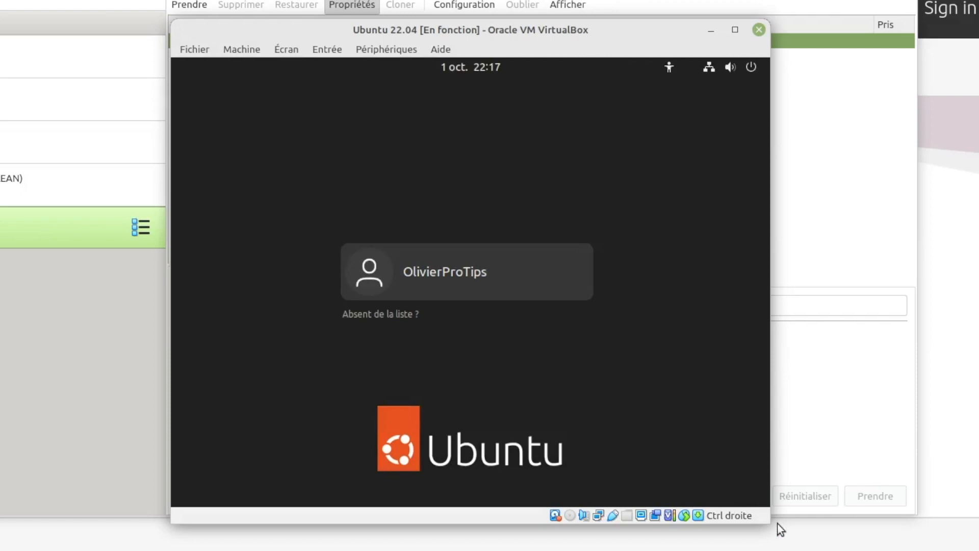
pyautogui.click(455, 270)
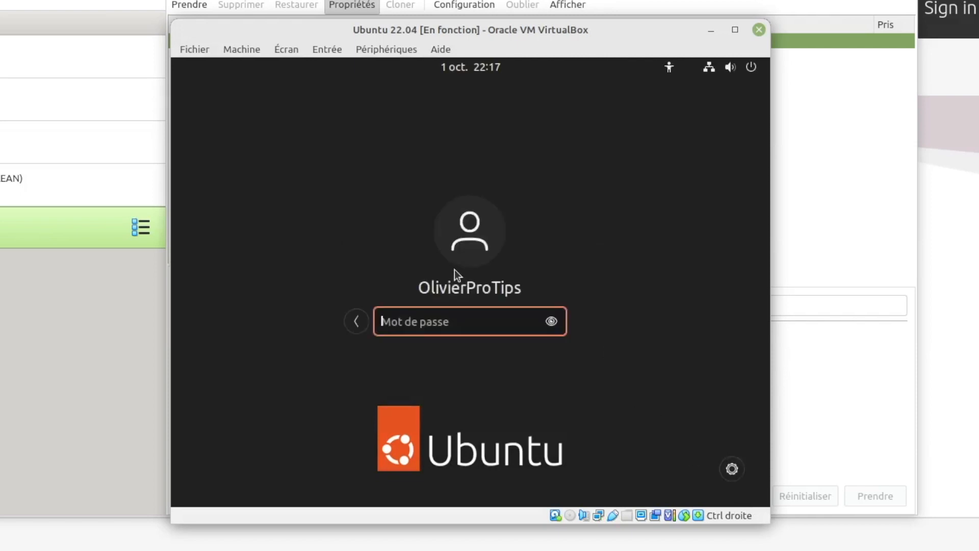
pyautogui.write('a')
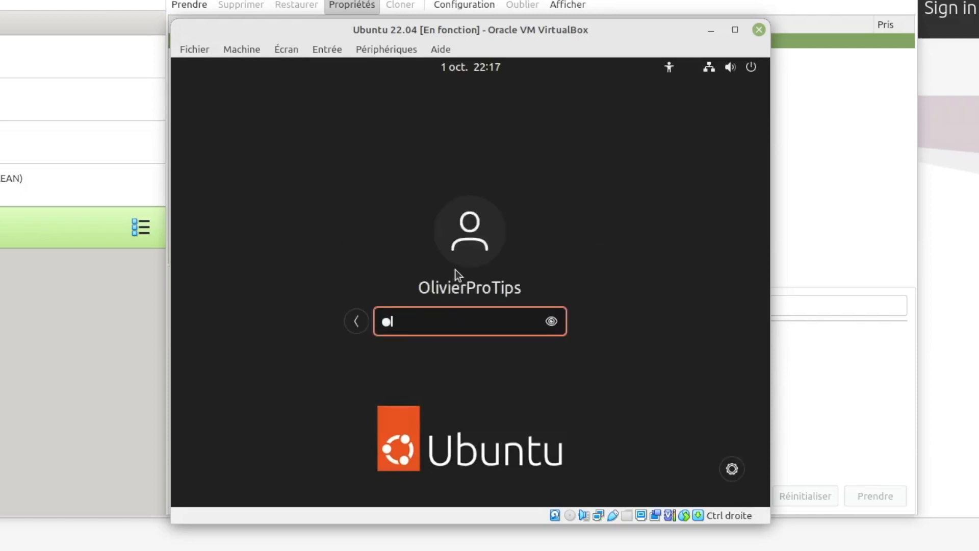
pyautogui.press('Return')
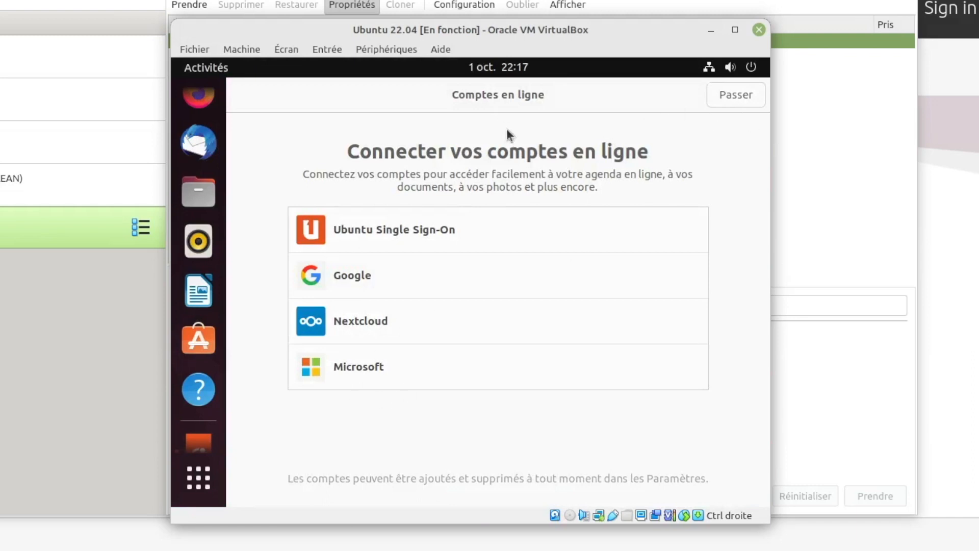
# - Complete the Ubuntu welcome setup, skipping online accounts and Livepatch, declining to send system information, and leaving location services off
pyautogui.click(741, 97)
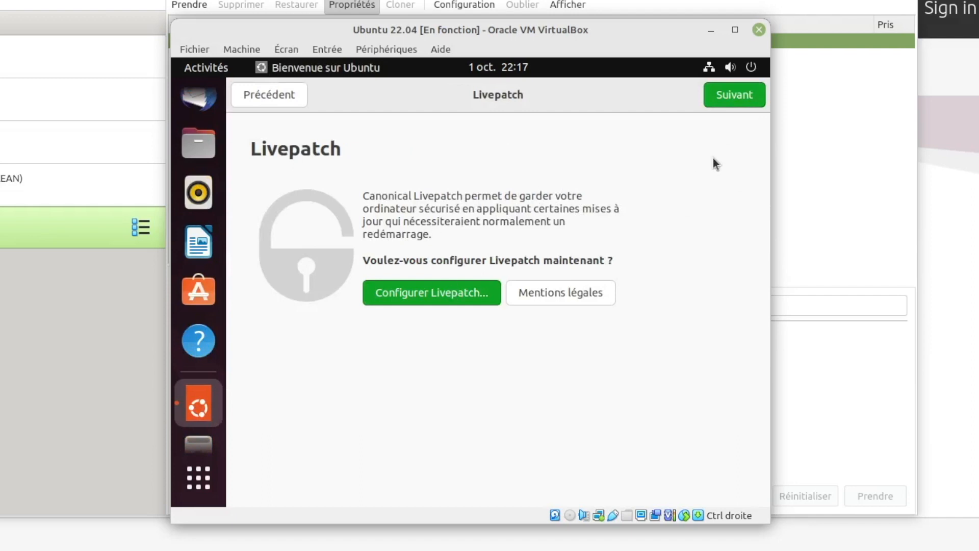
pyautogui.click(746, 98)
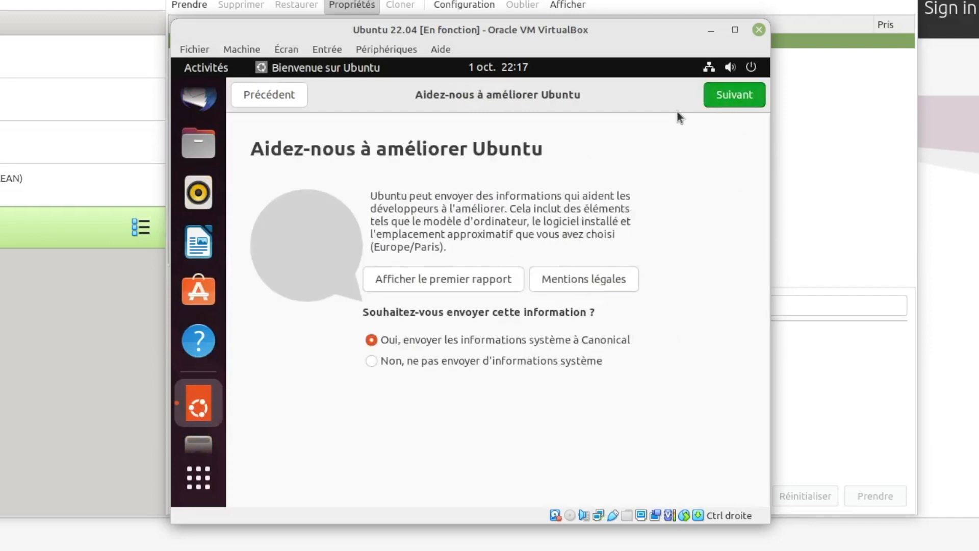
pyautogui.click(463, 362)
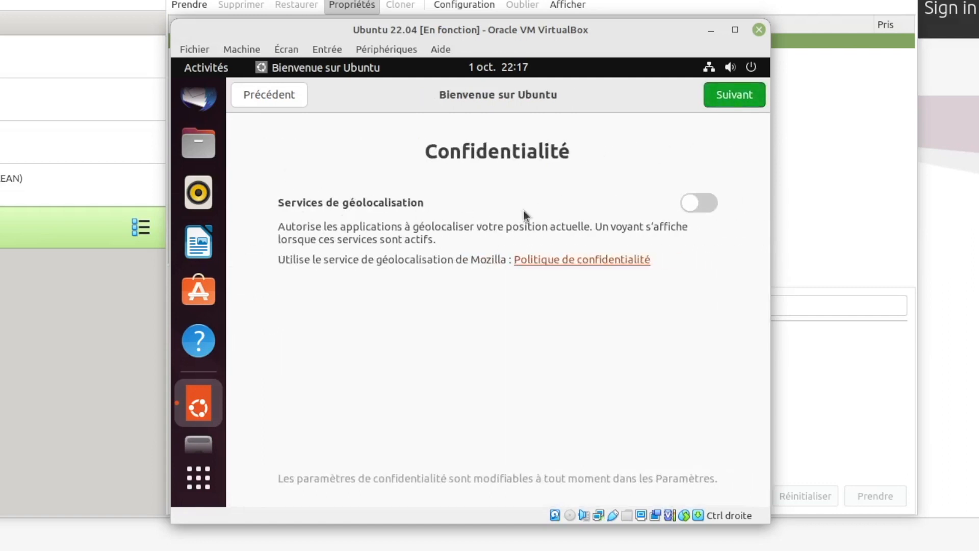
pyautogui.click(740, 97)
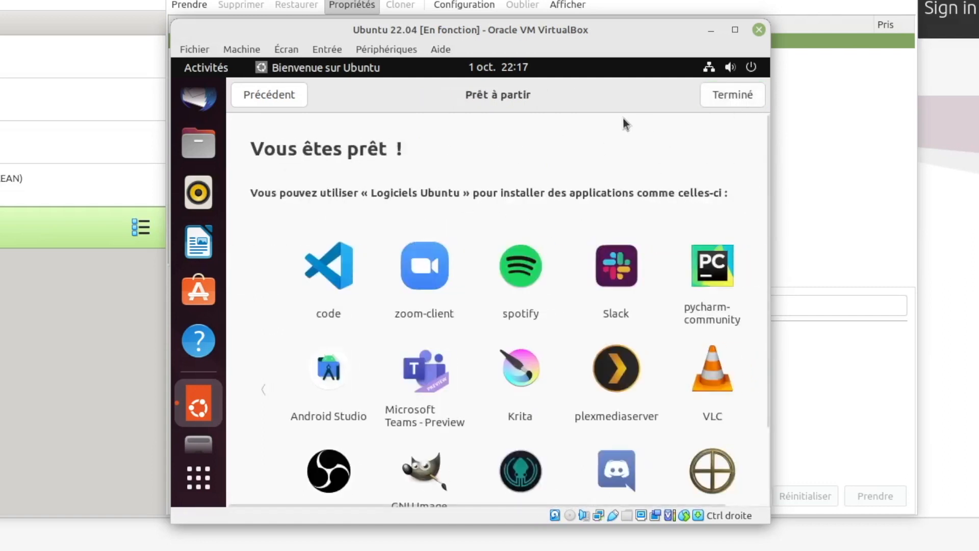
pyautogui.click(733, 100)
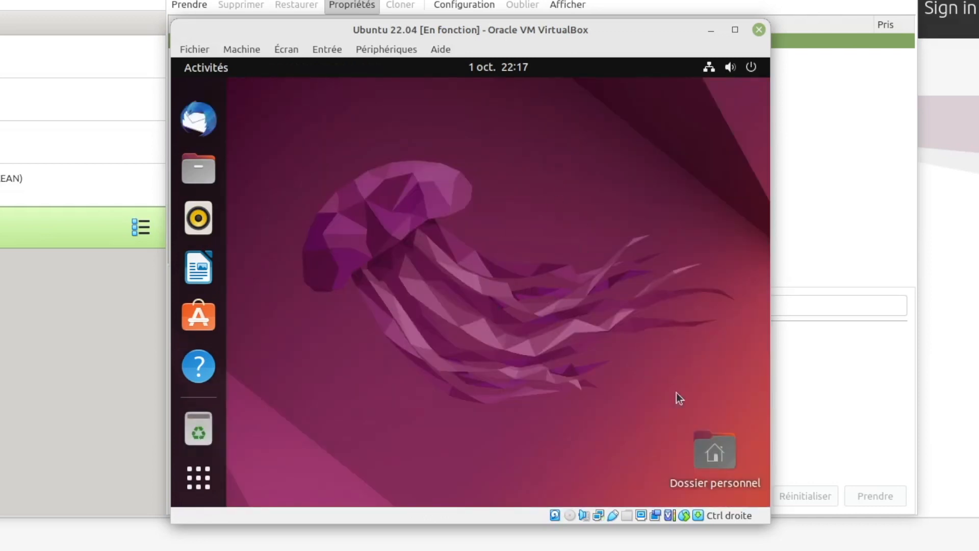
# - Enlarge the virtual machine window slightly, insert the Guest Additions CD image, and open the VBox_GAs_6.1.38 disc in Ubuntu
pyautogui.moveTo(770, 523); pyautogui.dragTo(792, 535)
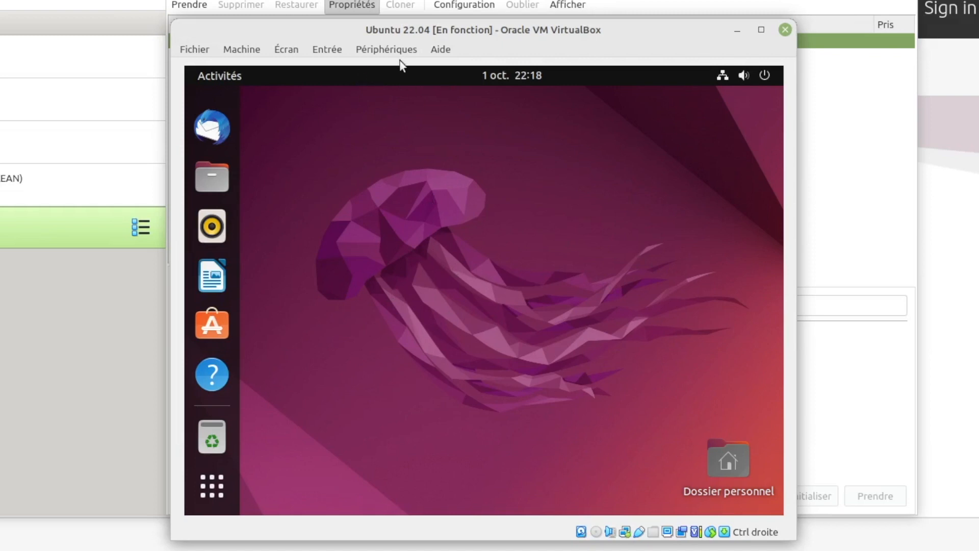
pyautogui.click(382, 50)
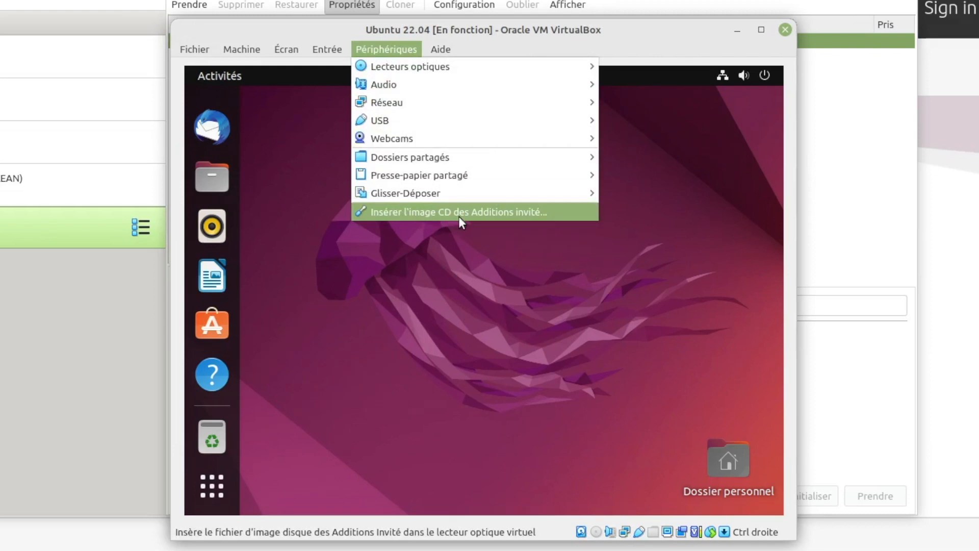
pyautogui.click(479, 213)
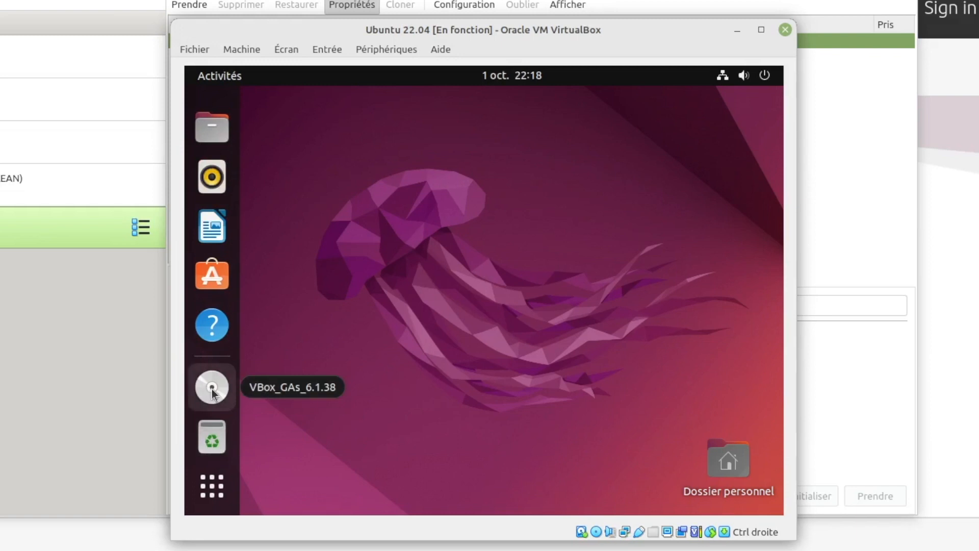
pyautogui.click(212, 392)
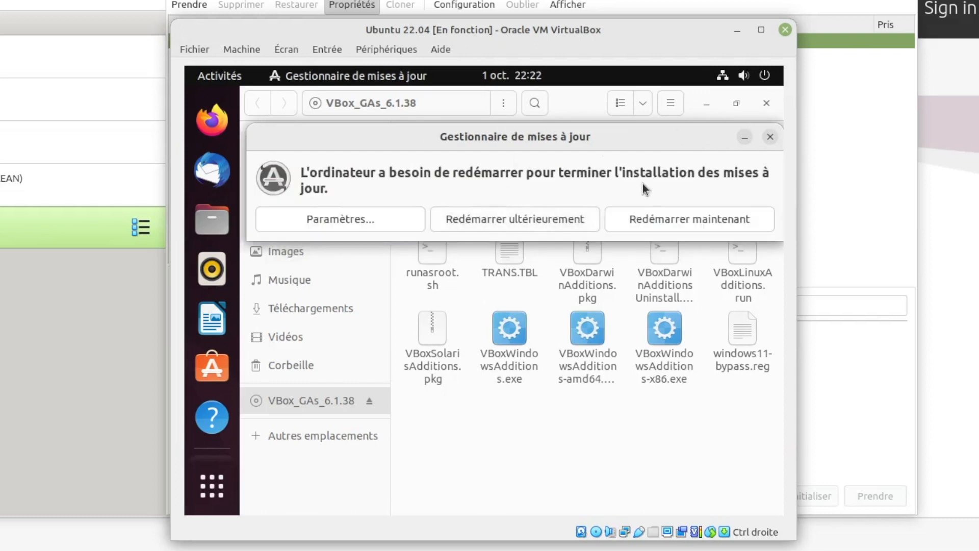
# - Restart Ubuntu immediately to finish installing the updates, and sign in with the account password
pyautogui.click(690, 217)
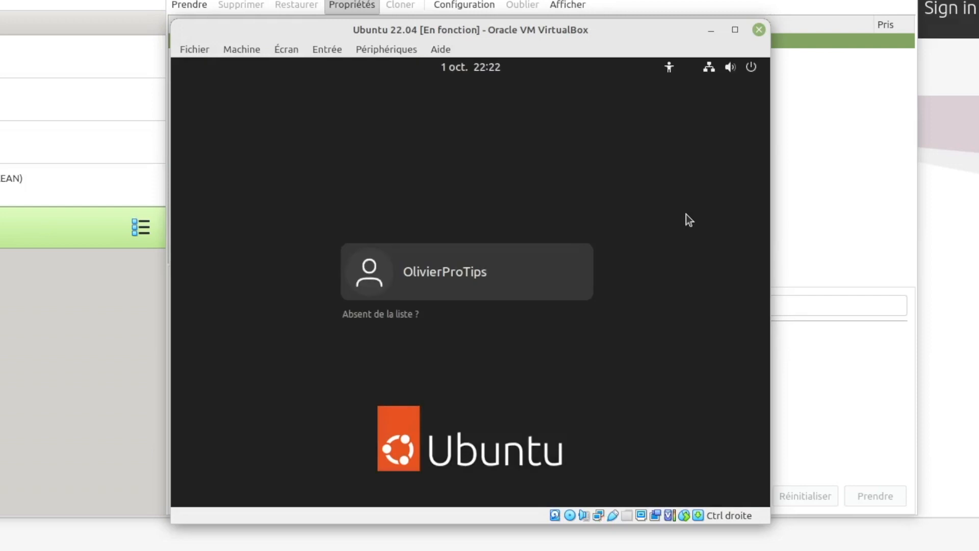
pyautogui.click(446, 276)
pyautogui.write('a')
pyautogui.press('Return')
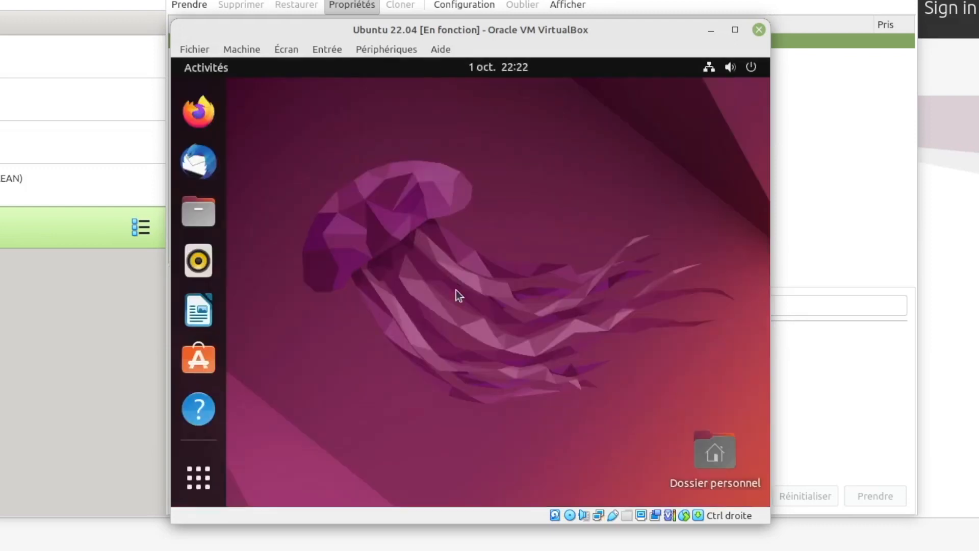
# - Enlarge the virtual machine window slightly and insert the Guest Additions CD image again
pyautogui.moveTo(769, 523); pyautogui.dragTo(796, 539)
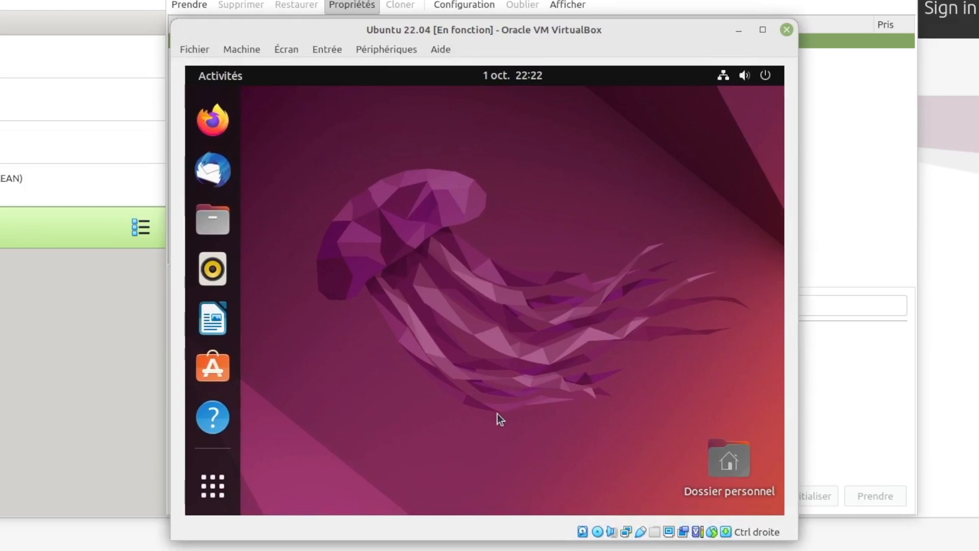
pyautogui.scroll(-2, 228, 306)
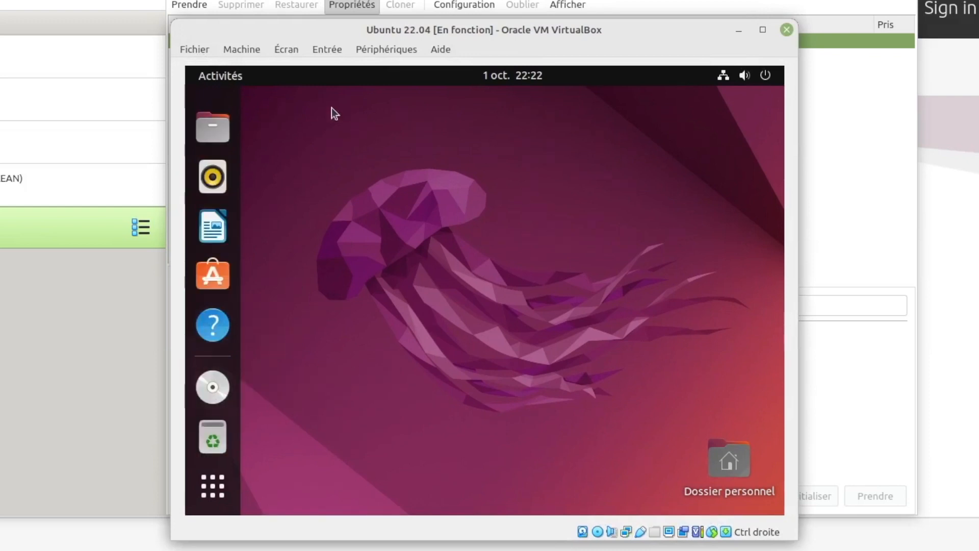
pyautogui.click(379, 50)
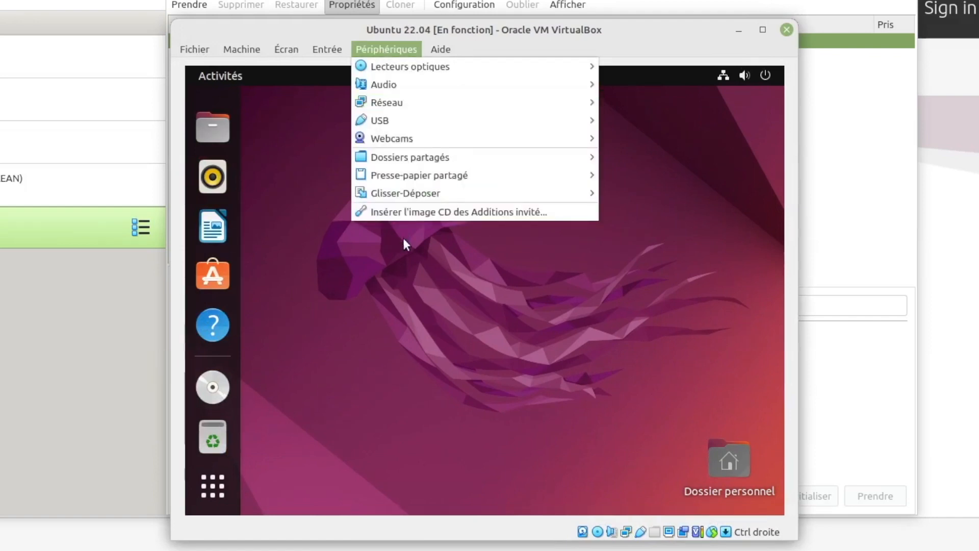
pyautogui.click(478, 216)
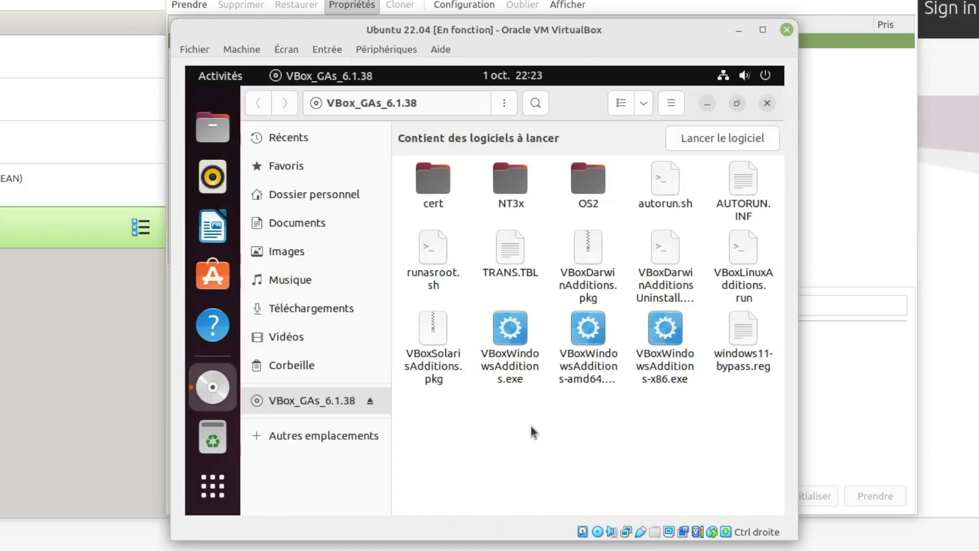
# - Open a terminal in the VBox_GAs_6.1.38 disc folder and list its files with ls
pyautogui.rightClick(515, 421)
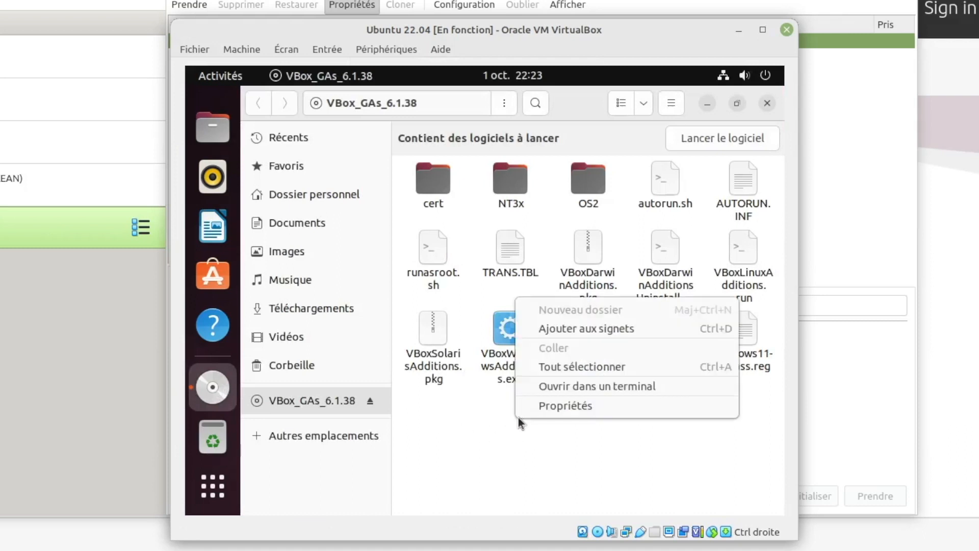
pyautogui.click(610, 386)
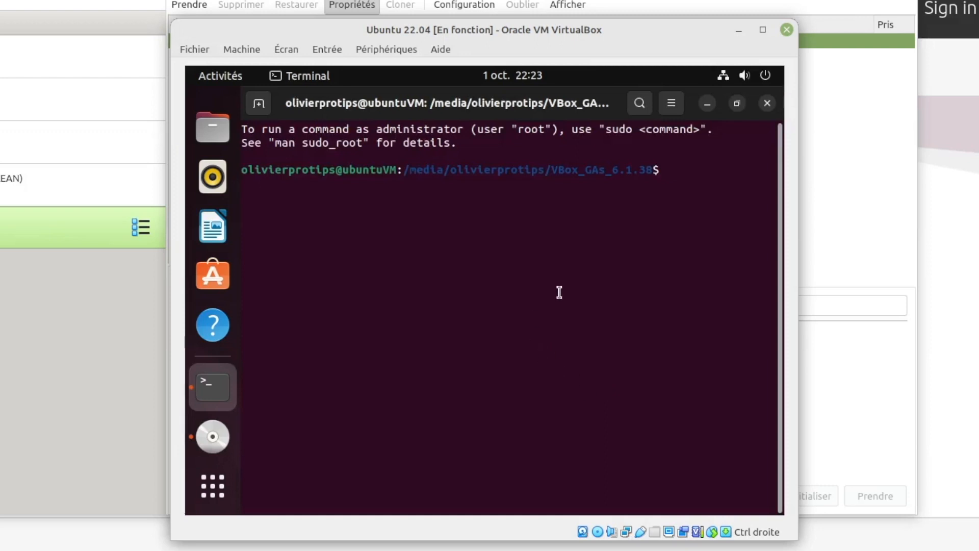
pyautogui.write('ls')
pyautogui.press('Return')
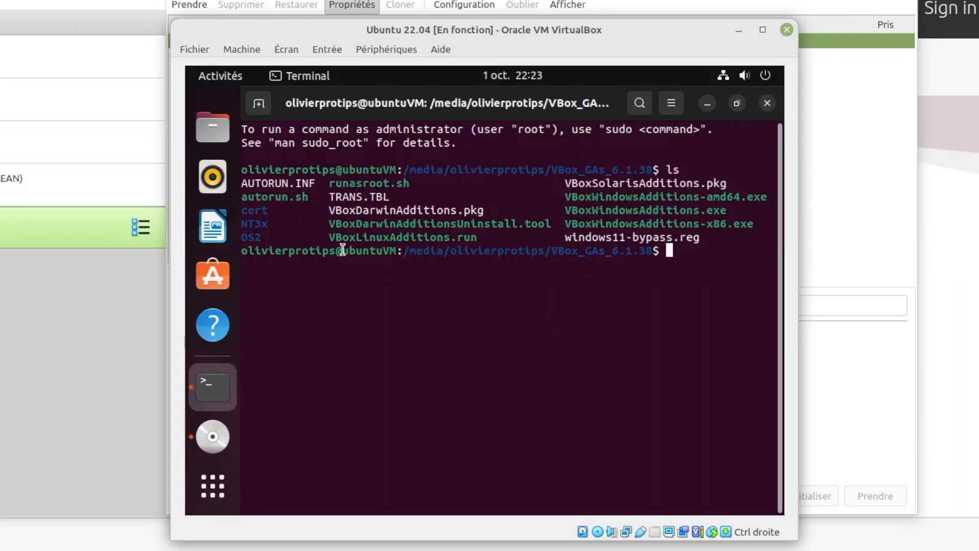
# - Run ./autorun.sh from the disc folder to launch the Guest Additions installation
pyautogui.write('./a')
pyautogui.press('Tab')
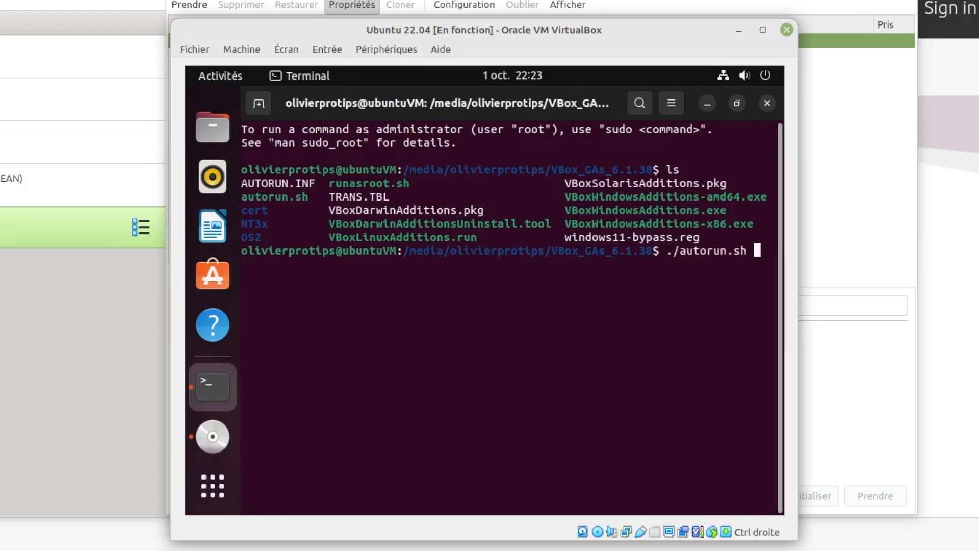
pyautogui.press('BackSpace')
pyautogui.press('BackSpace')
pyautogui.press('BackSpace')
pyautogui.press('BackSpace')
pyautogui.press('BackSpace')
pyautogui.press('BackSpace')
pyautogui.press('BackSpace')
pyautogui.press('BackSpace')
pyautogui.press('BackSpace')
pyautogui.press('Tab')
pyautogui.press('Return')
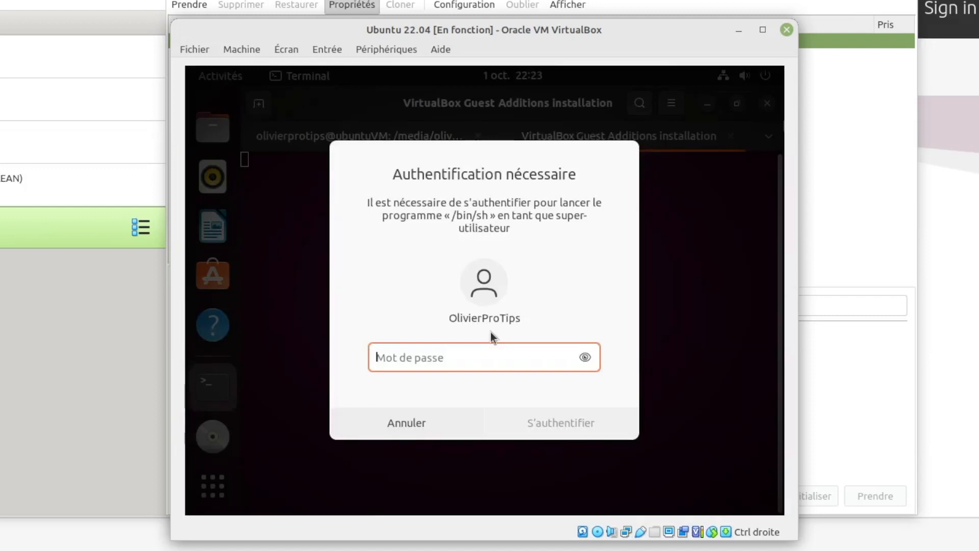
# - Authenticate the Guest Additions installation with the account password and close the installer's terminal tab when it finishes
pyautogui.write('●')
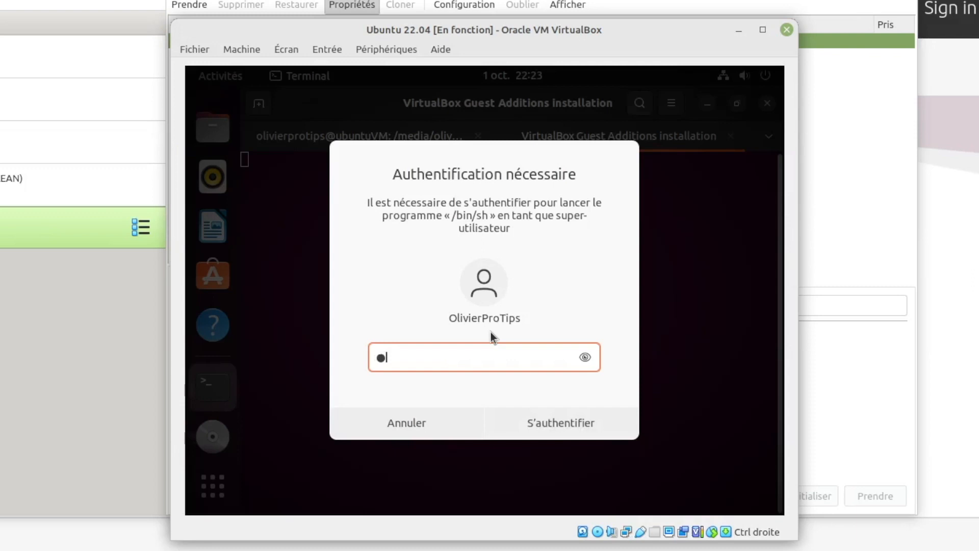
pyautogui.press('Return')
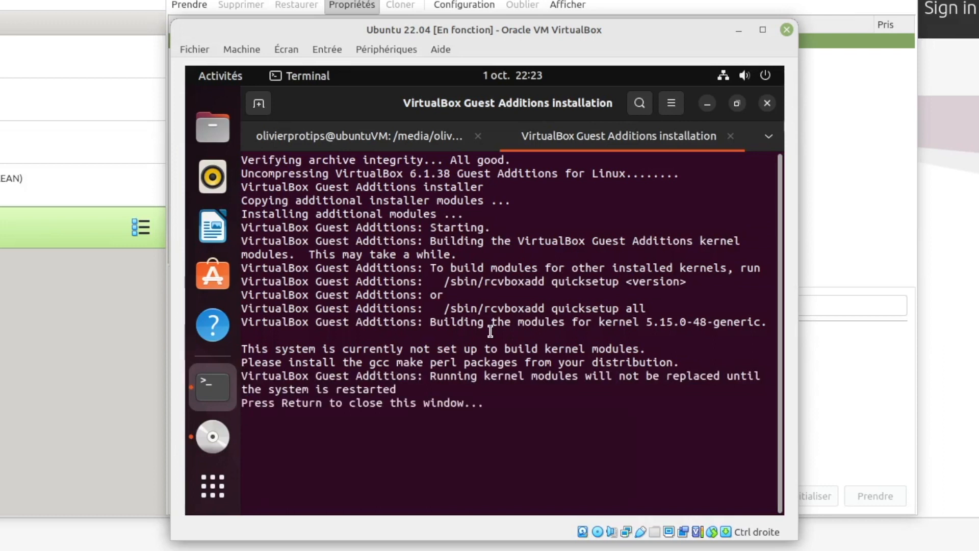
pyautogui.press('Return')
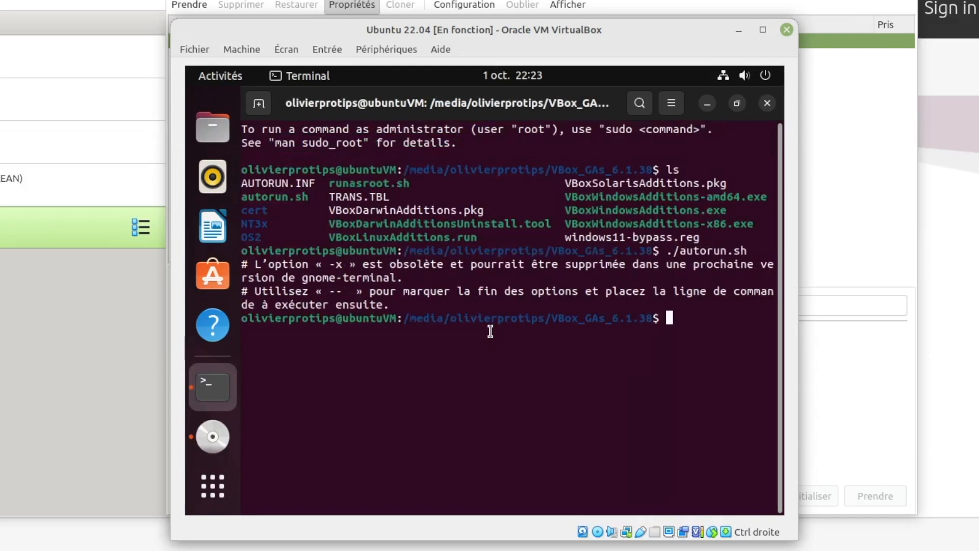
# - Reboot Ubuntu from the terminal and sign in again with the account password
pyautogui.write('reboot')
pyautogui.press('Return')
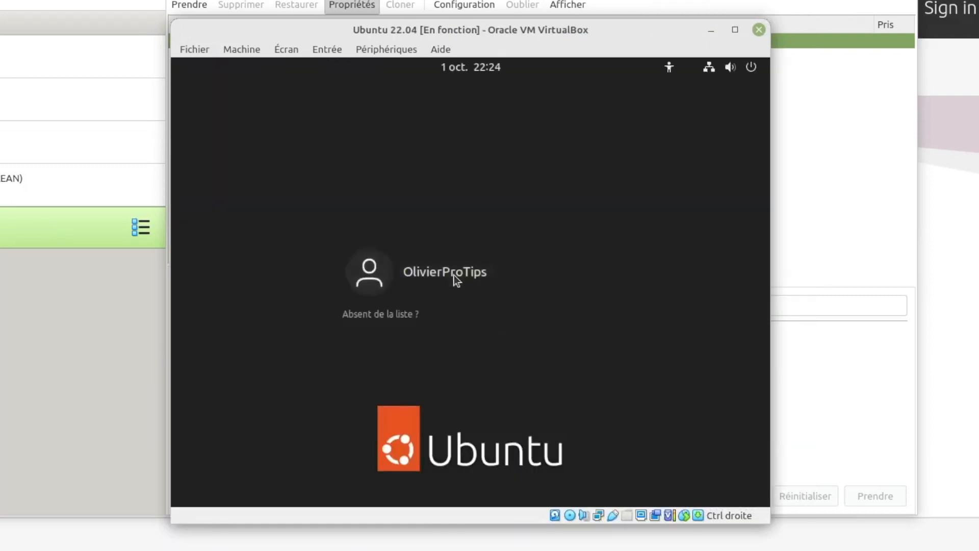
pyautogui.click(454, 275)
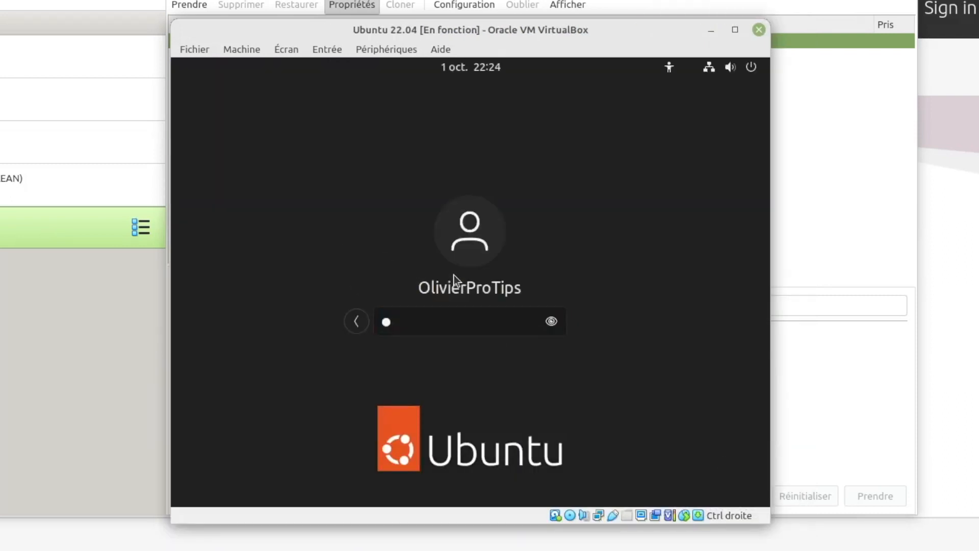
pyautogui.press('Return')
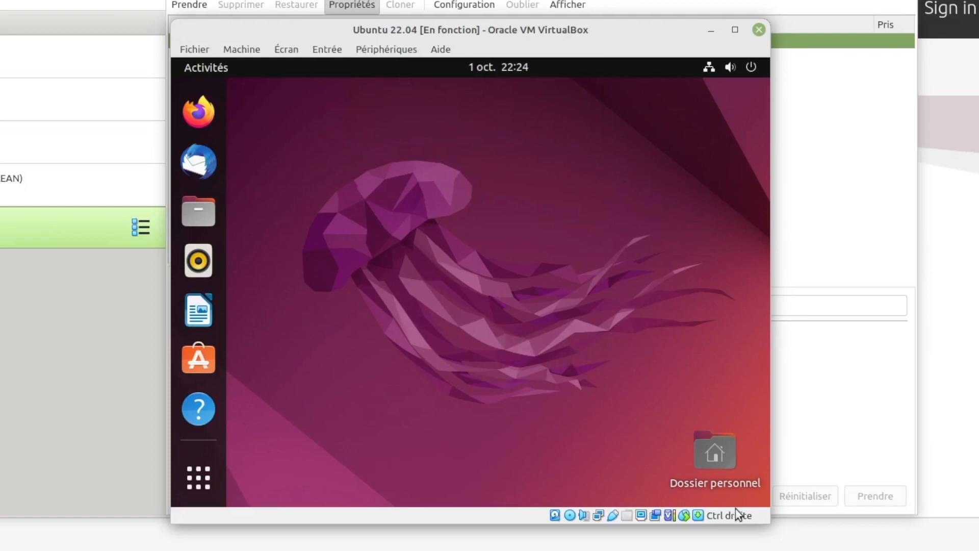
# - Move and enlarge the virtual machine window to test that the Ubuntu desktop adapts to its size
pyautogui.moveTo(770, 524); pyautogui.dragTo(819, 549)
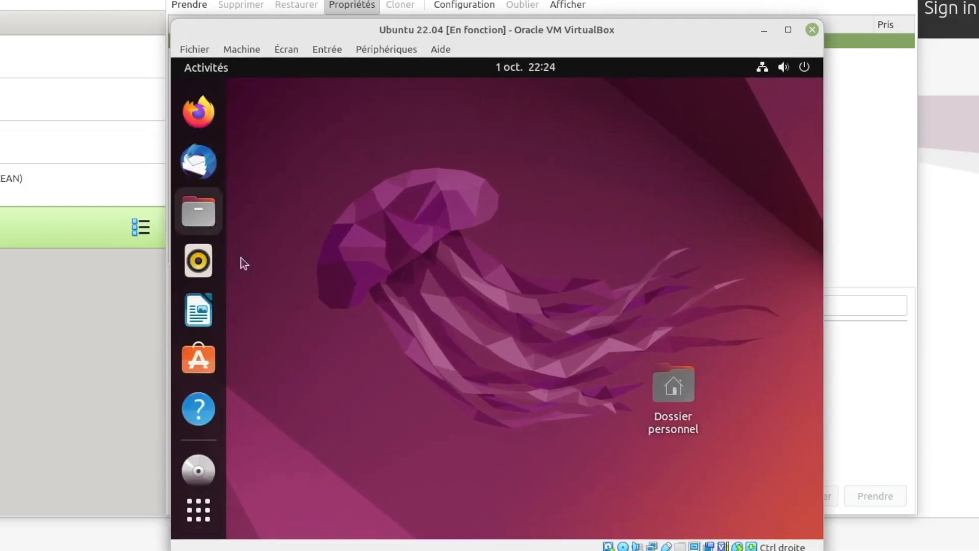
pyautogui.moveTo(552, 32); pyautogui.dragTo(429, 0)
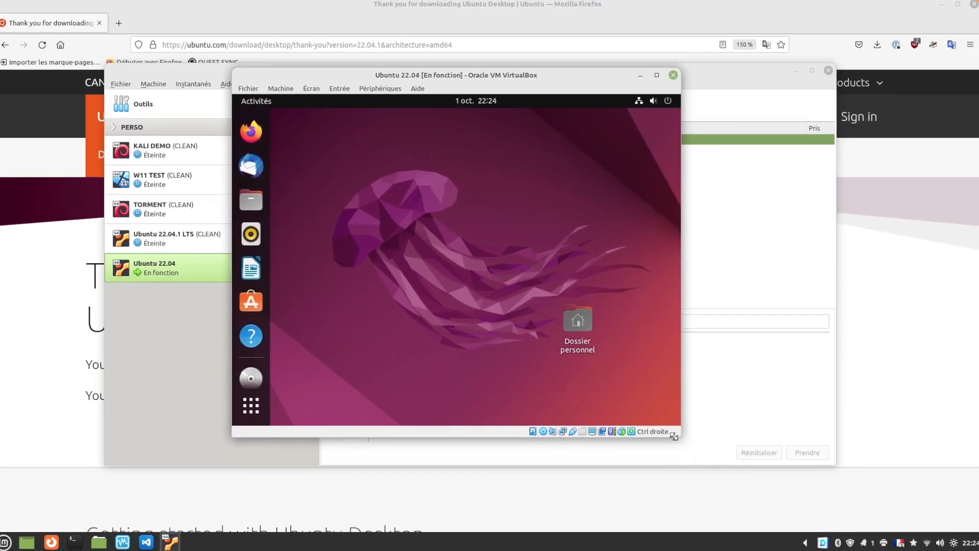
pyautogui.moveTo(673, 436); pyautogui.dragTo(771, 491)
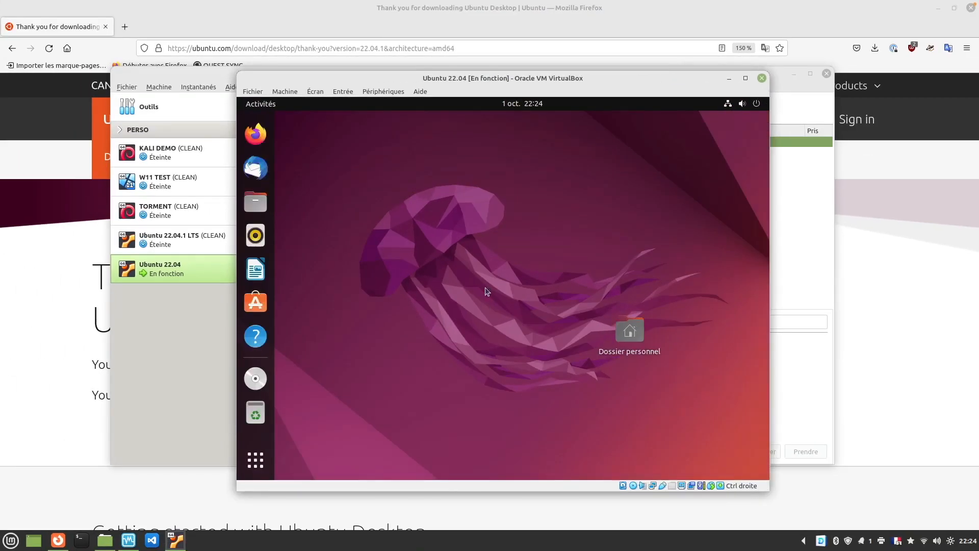
# - Eject the Guest Additions disc from the virtual optical drive, forcing the ejection
pyautogui.rightClick(480, 206)
pyautogui.click(375, 218)
pyautogui.click(391, 92)
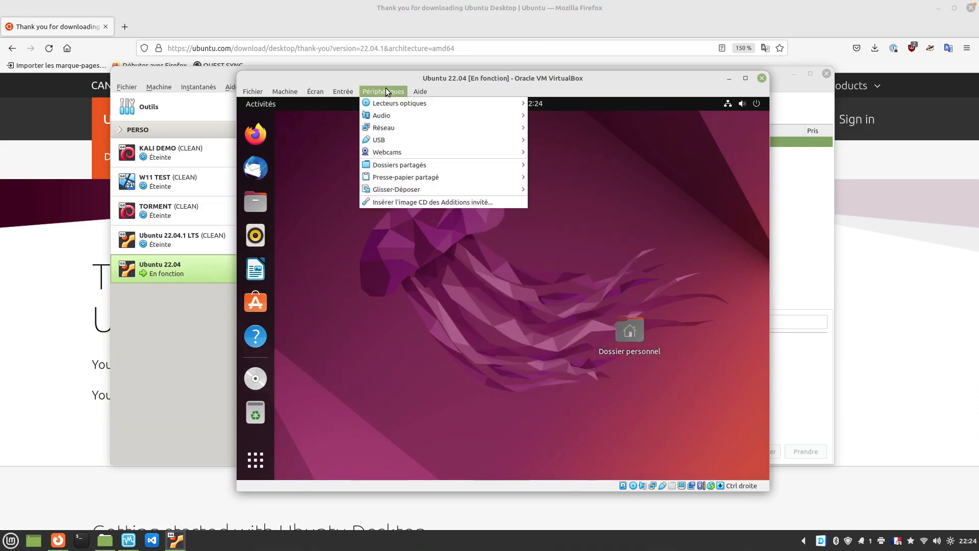
pyautogui.moveTo(396, 102)
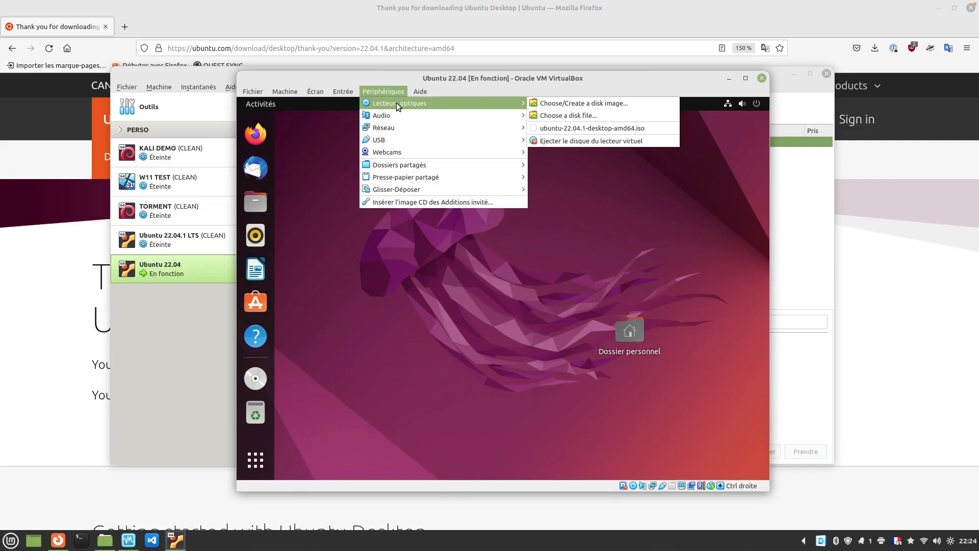
pyautogui.click(597, 143)
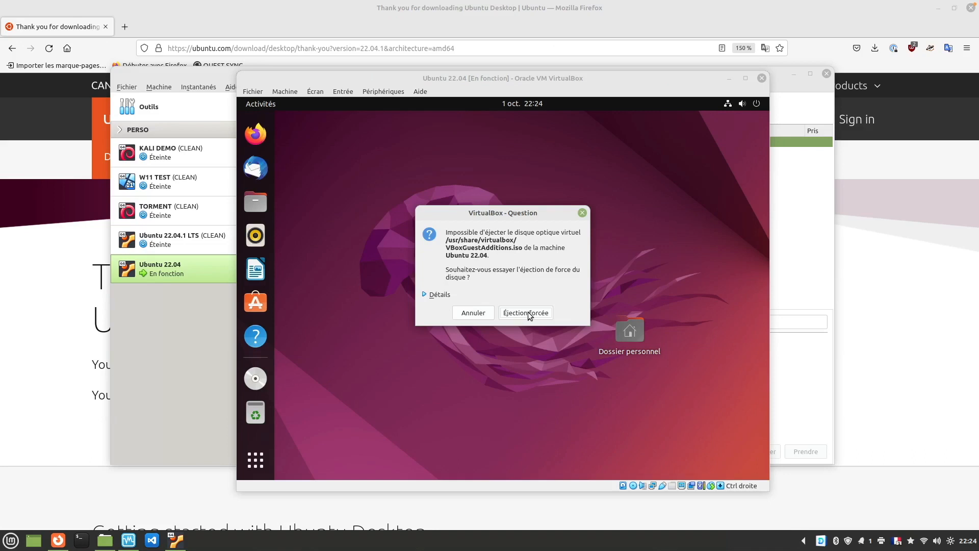
pyautogui.click(513, 317)
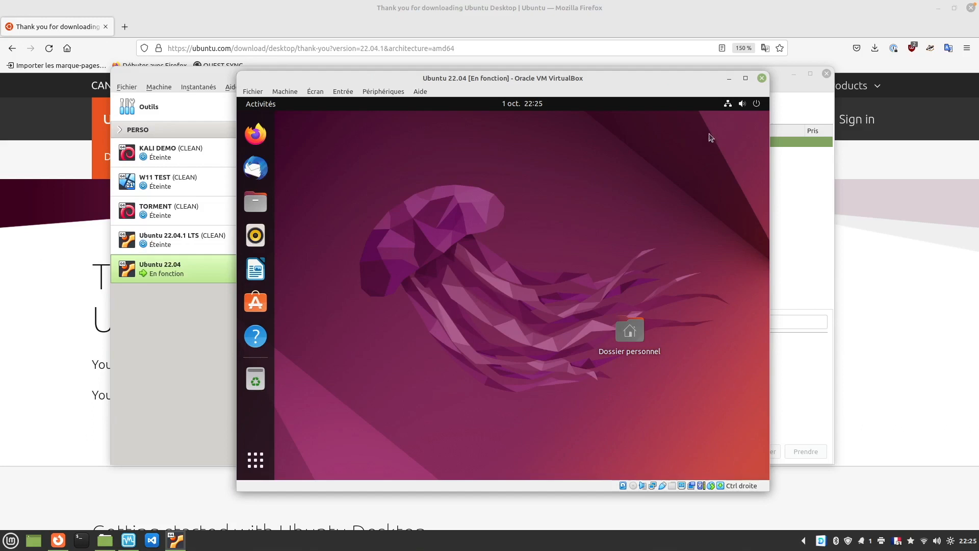
# - Shut down the Ubuntu virtual machine from within Ubuntu
pyautogui.click(758, 105)
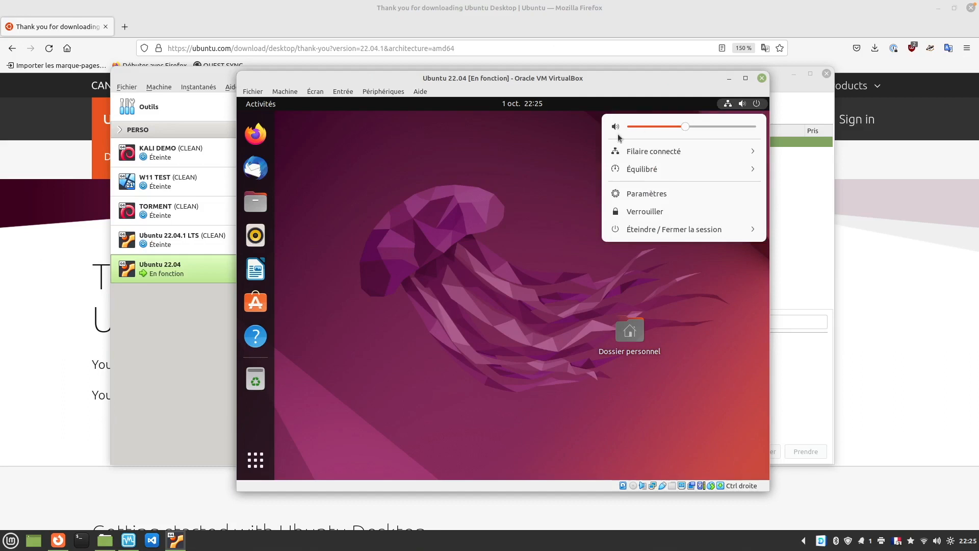
pyautogui.click(697, 232)
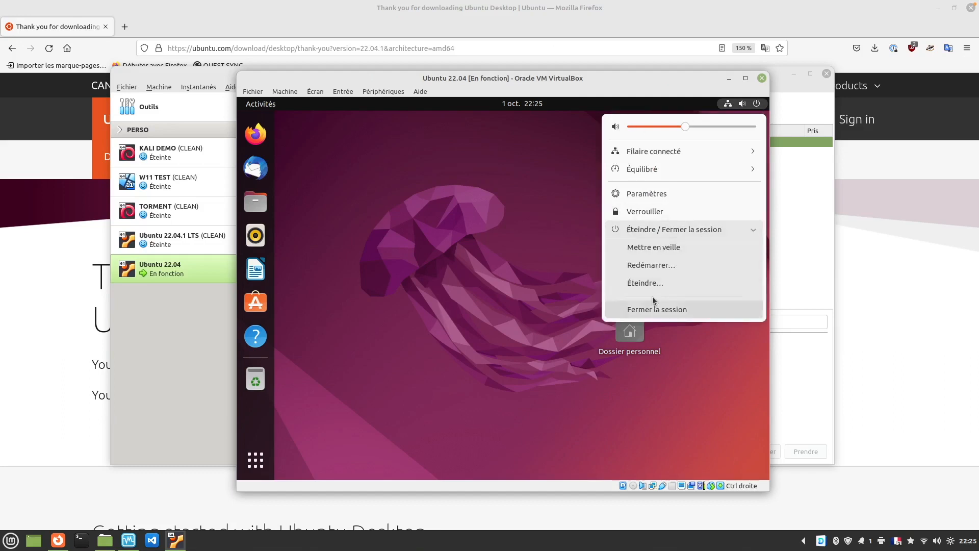
pyautogui.click(646, 283)
pyautogui.click(553, 325)
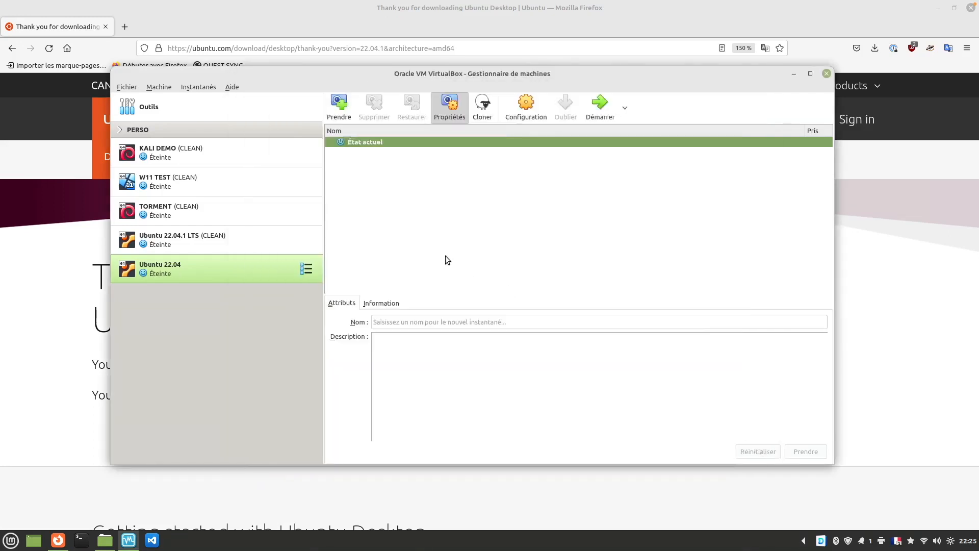
# - Take a snapshot of the Ubuntu 22.04 machine named FRESH INSTALL and select it in the snapshot list
pyautogui.rightClick(209, 271)
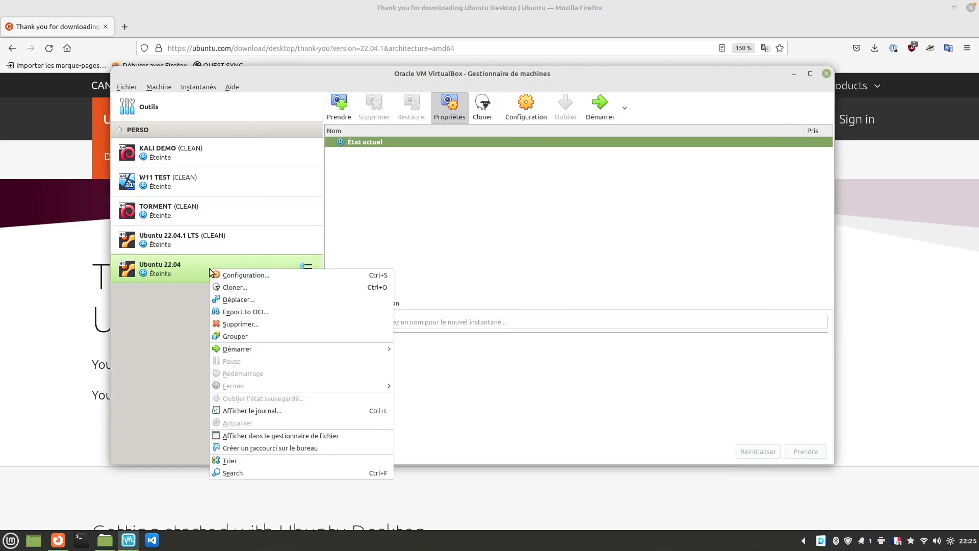
pyautogui.click(188, 289)
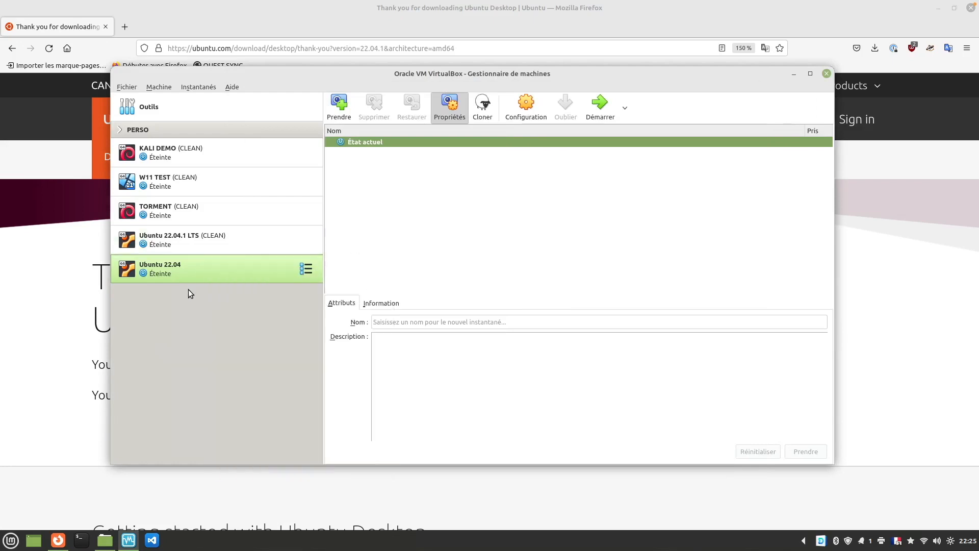
pyautogui.click(304, 270)
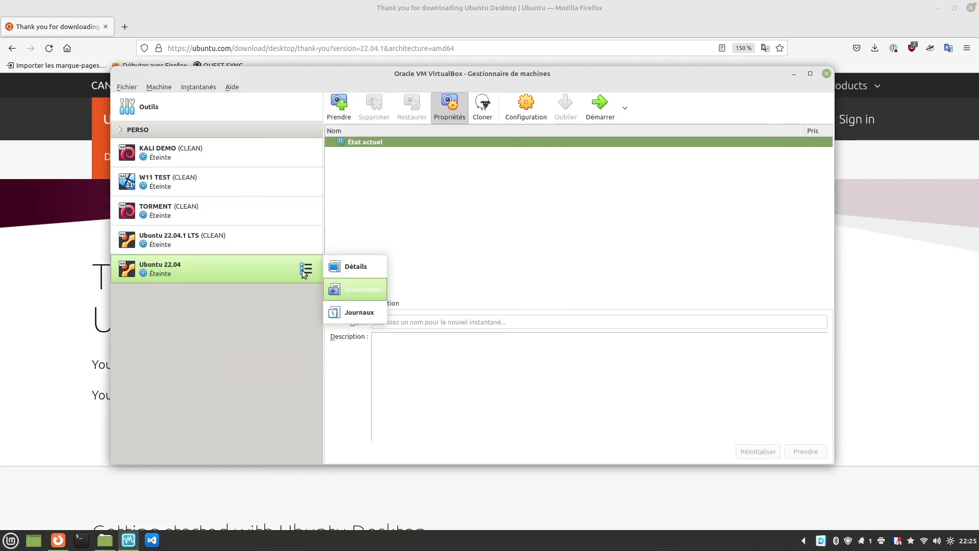
pyautogui.click(359, 290)
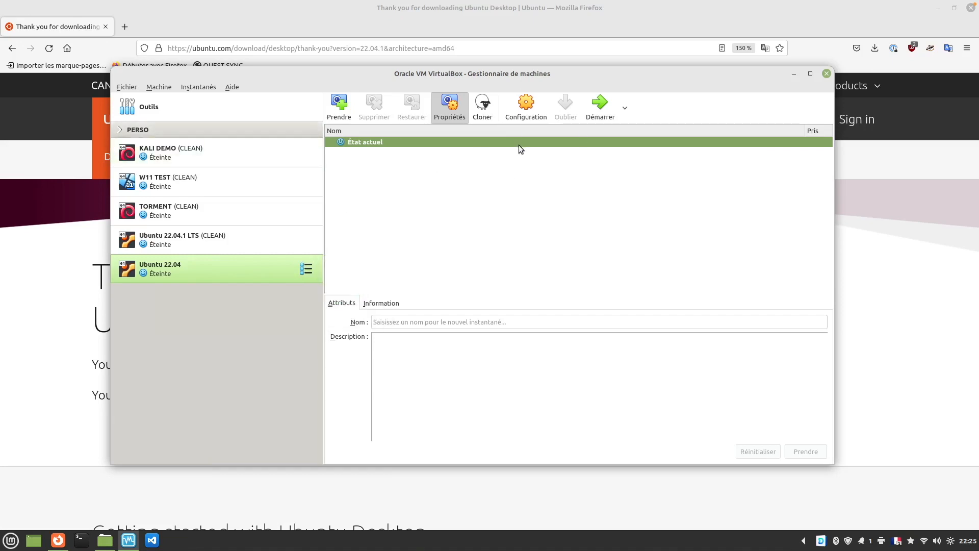
pyautogui.click(339, 107)
pyautogui.moveTo(441, 196); pyautogui.dragTo(353, 195)
pyautogui.write('FRESH INSTALL')
pyautogui.click(573, 329)
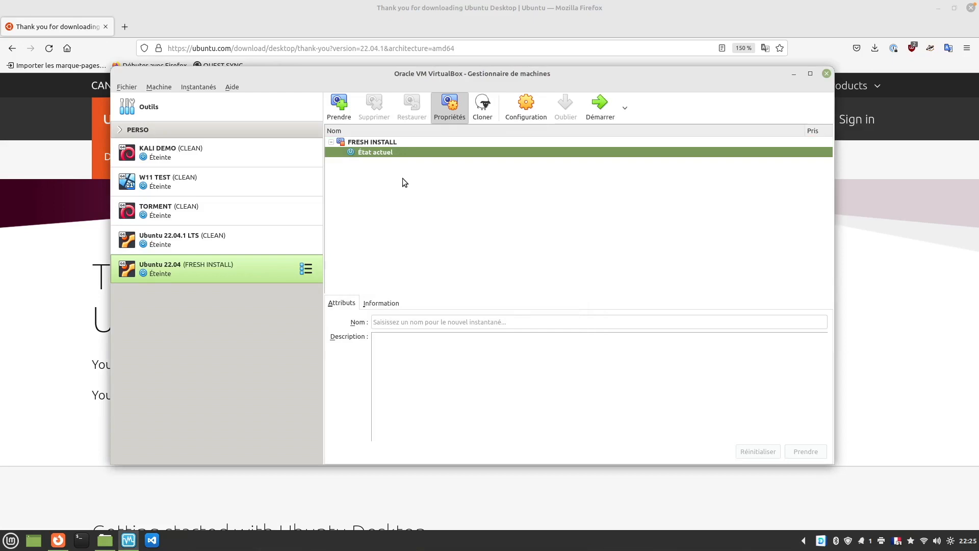
pyautogui.click(389, 143)
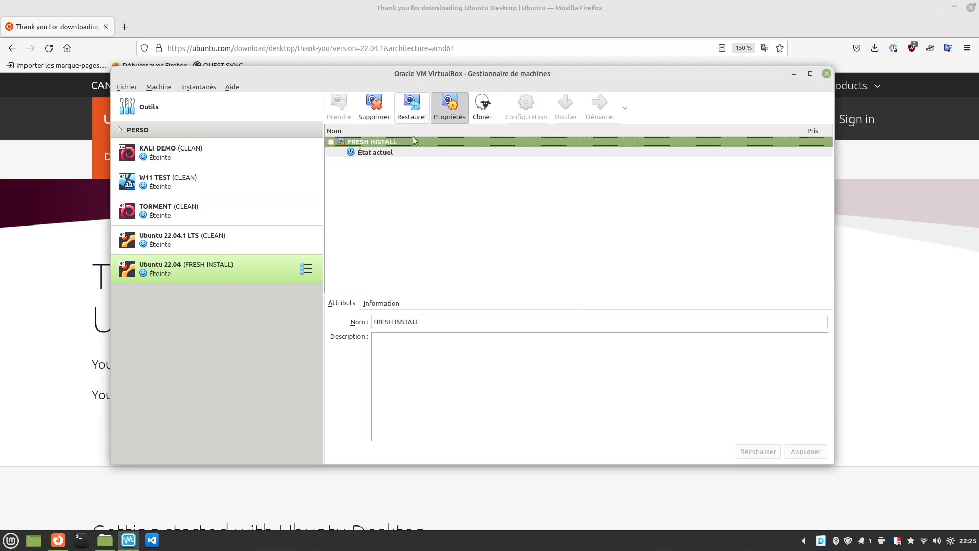